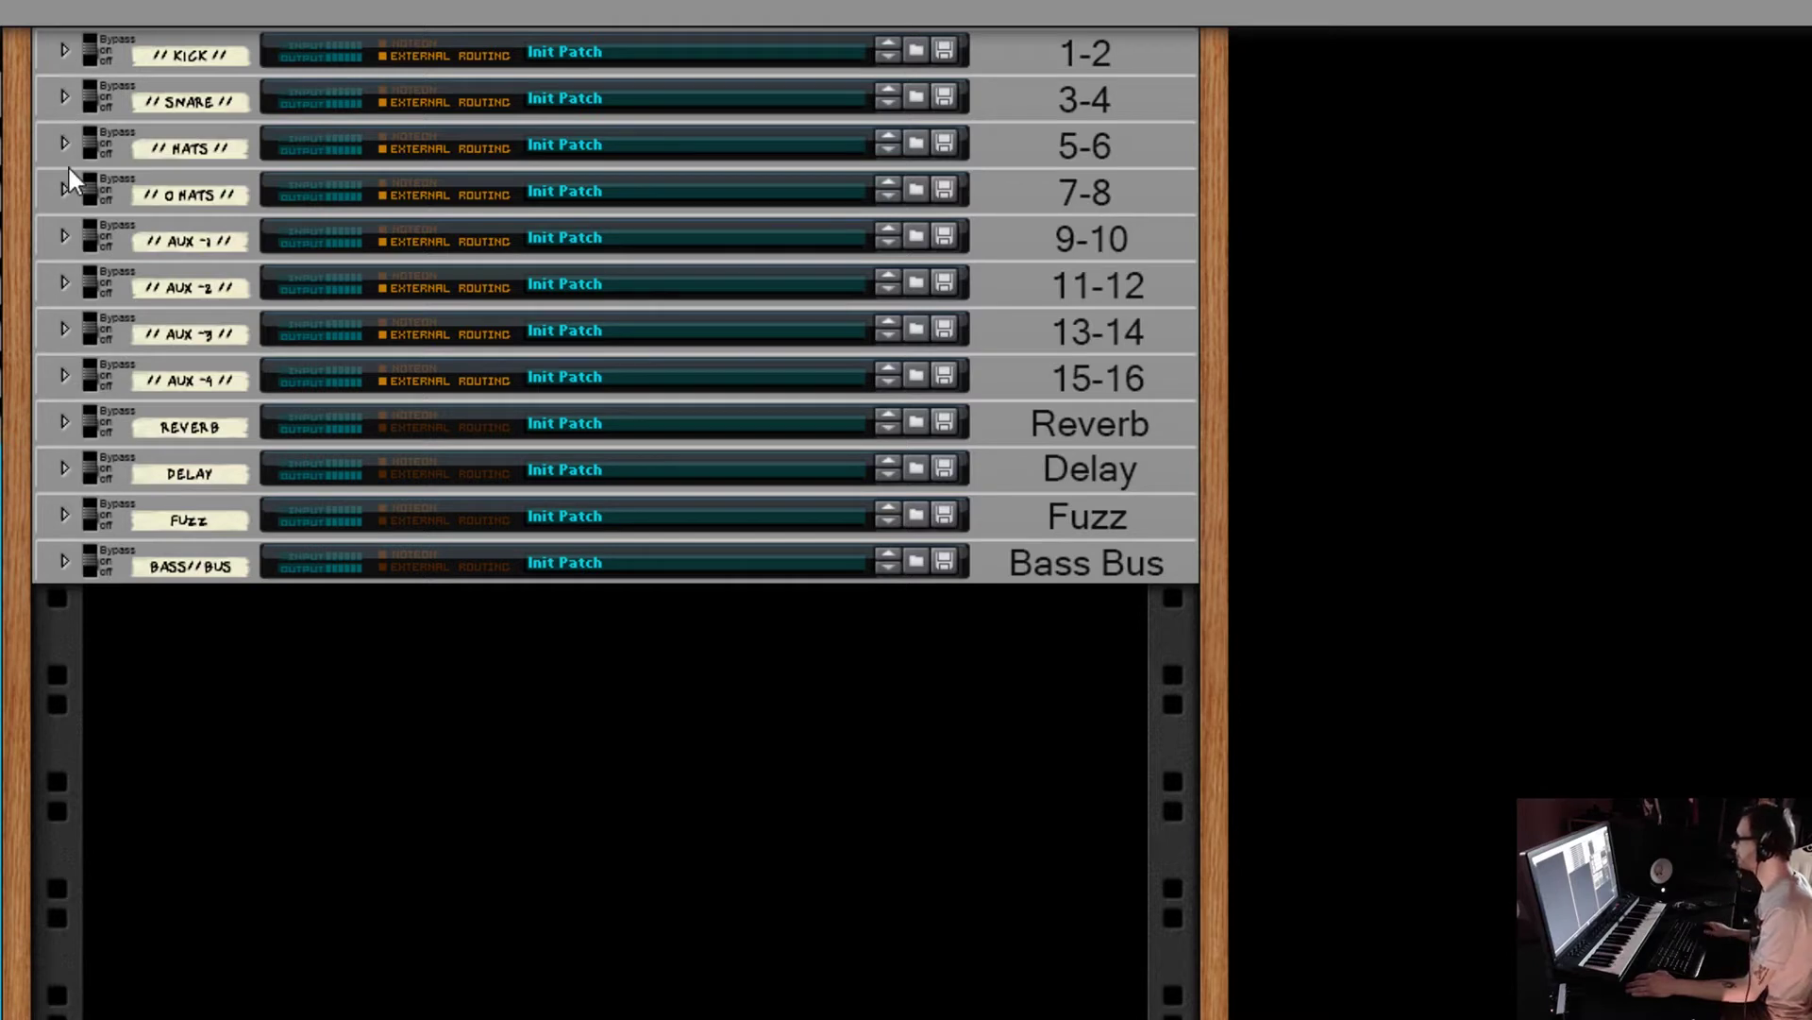
Expand the AUX 1 (9-10) Combinator to reveal its microMIX with the 'Kong 9-10' channel.
click(64, 235)
click(163, 525)
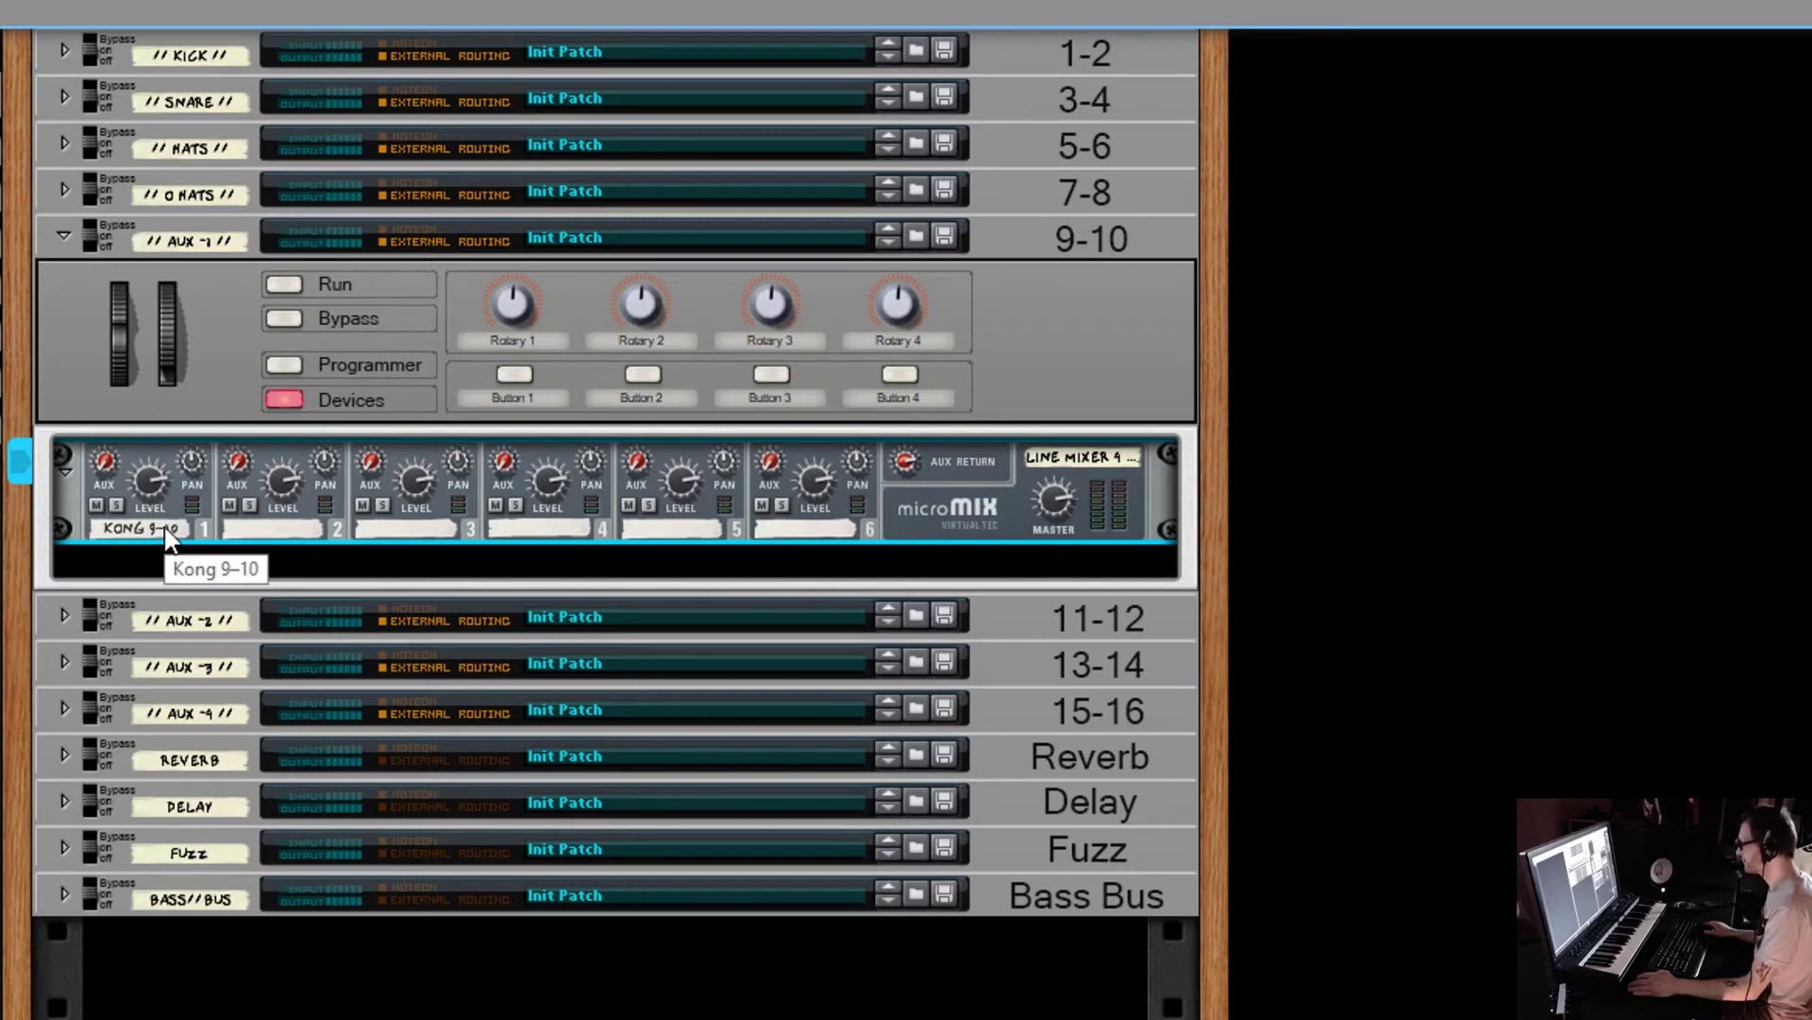
double_click(1081, 457)
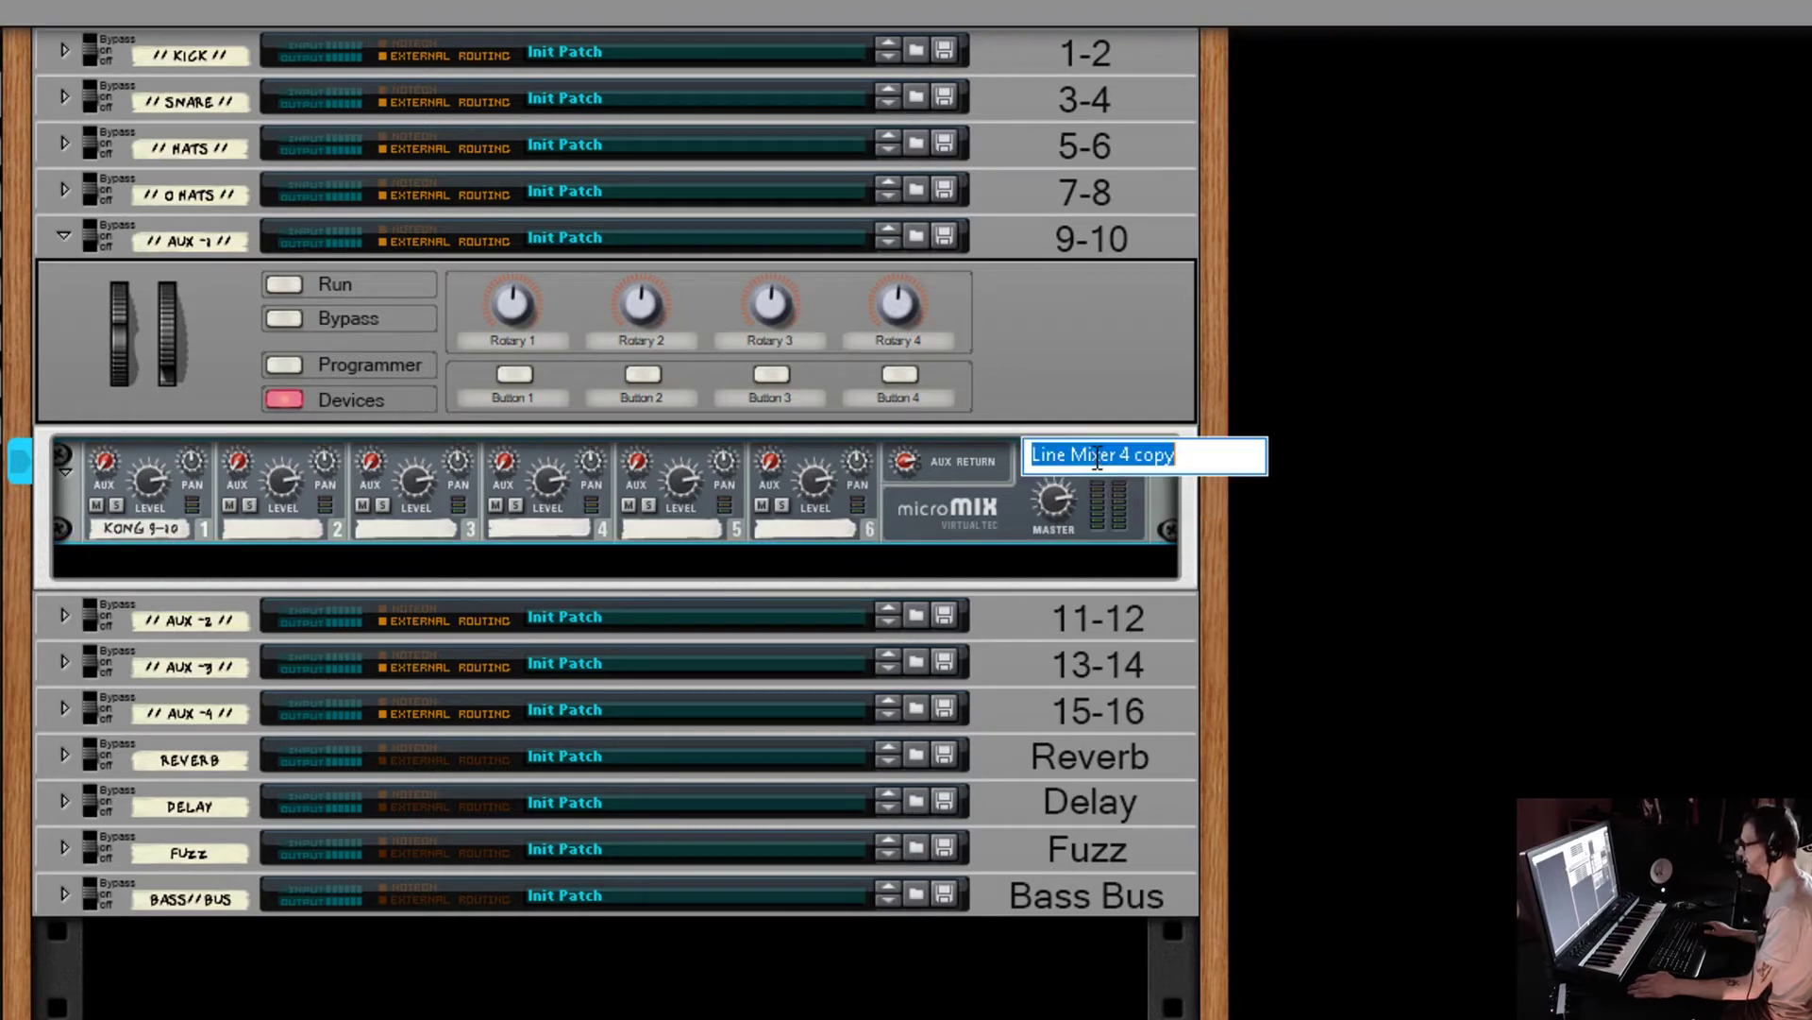
click(1195, 455)
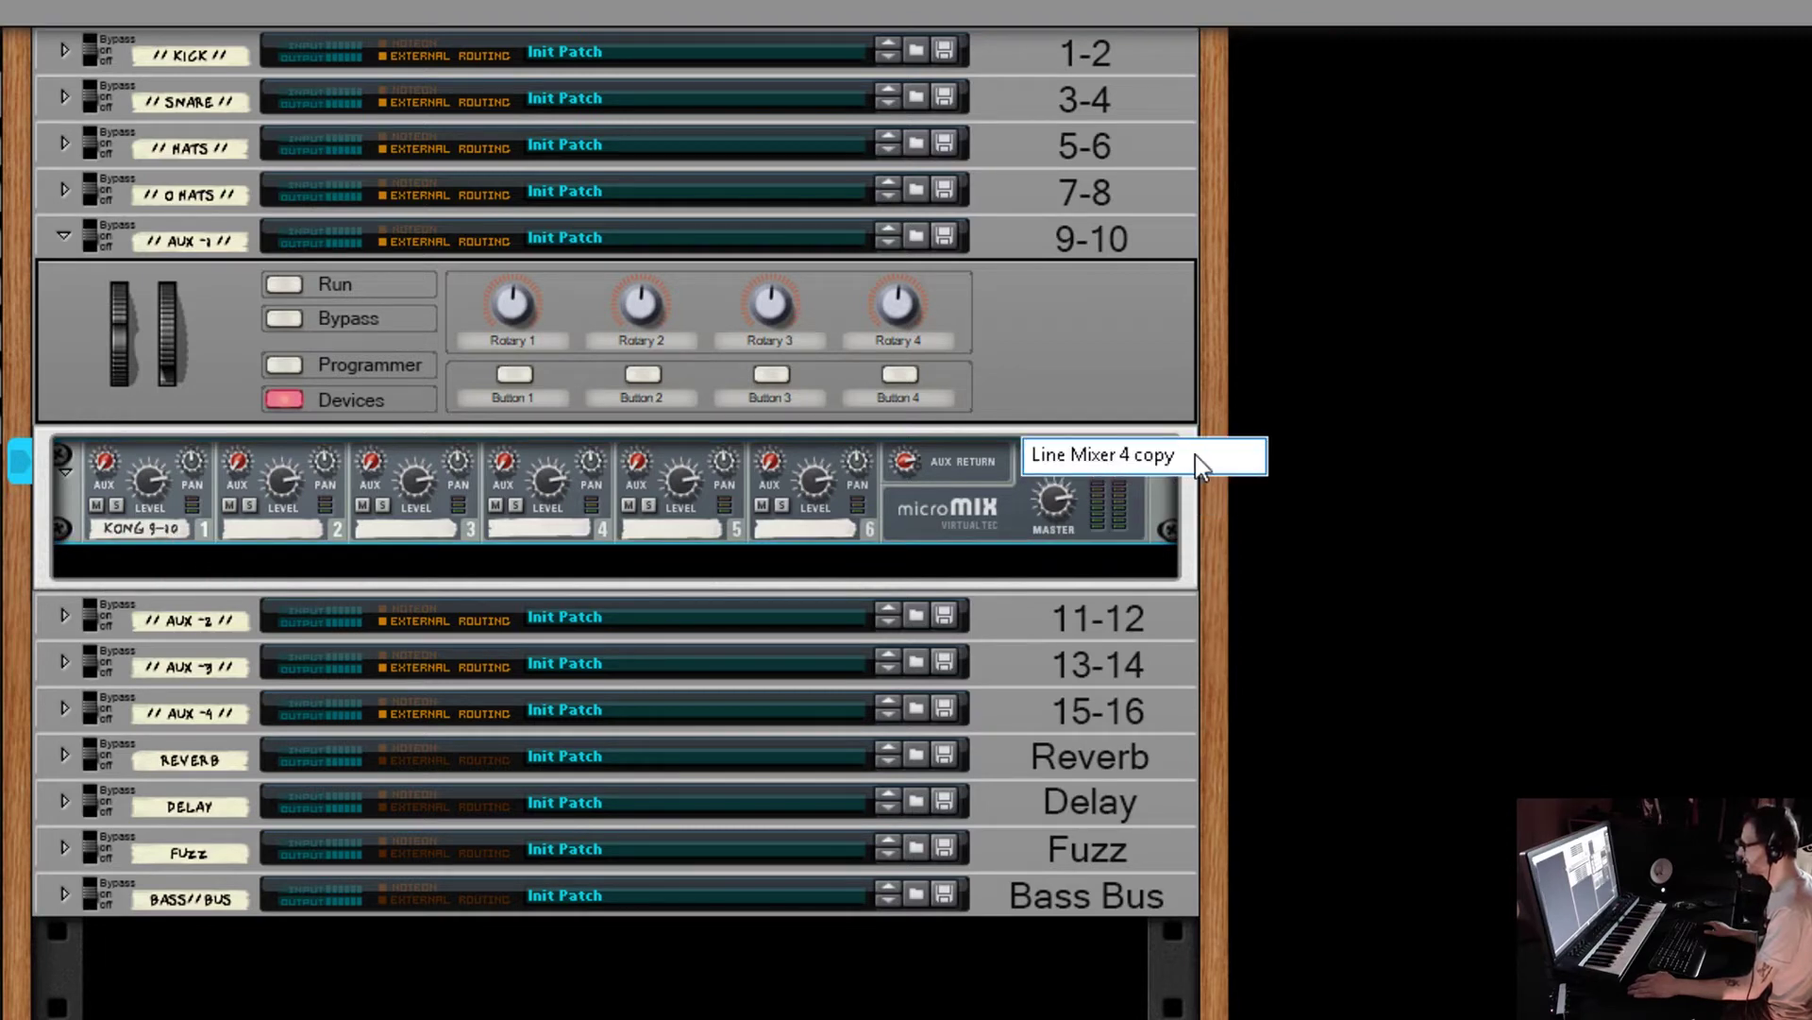
click(170, 528)
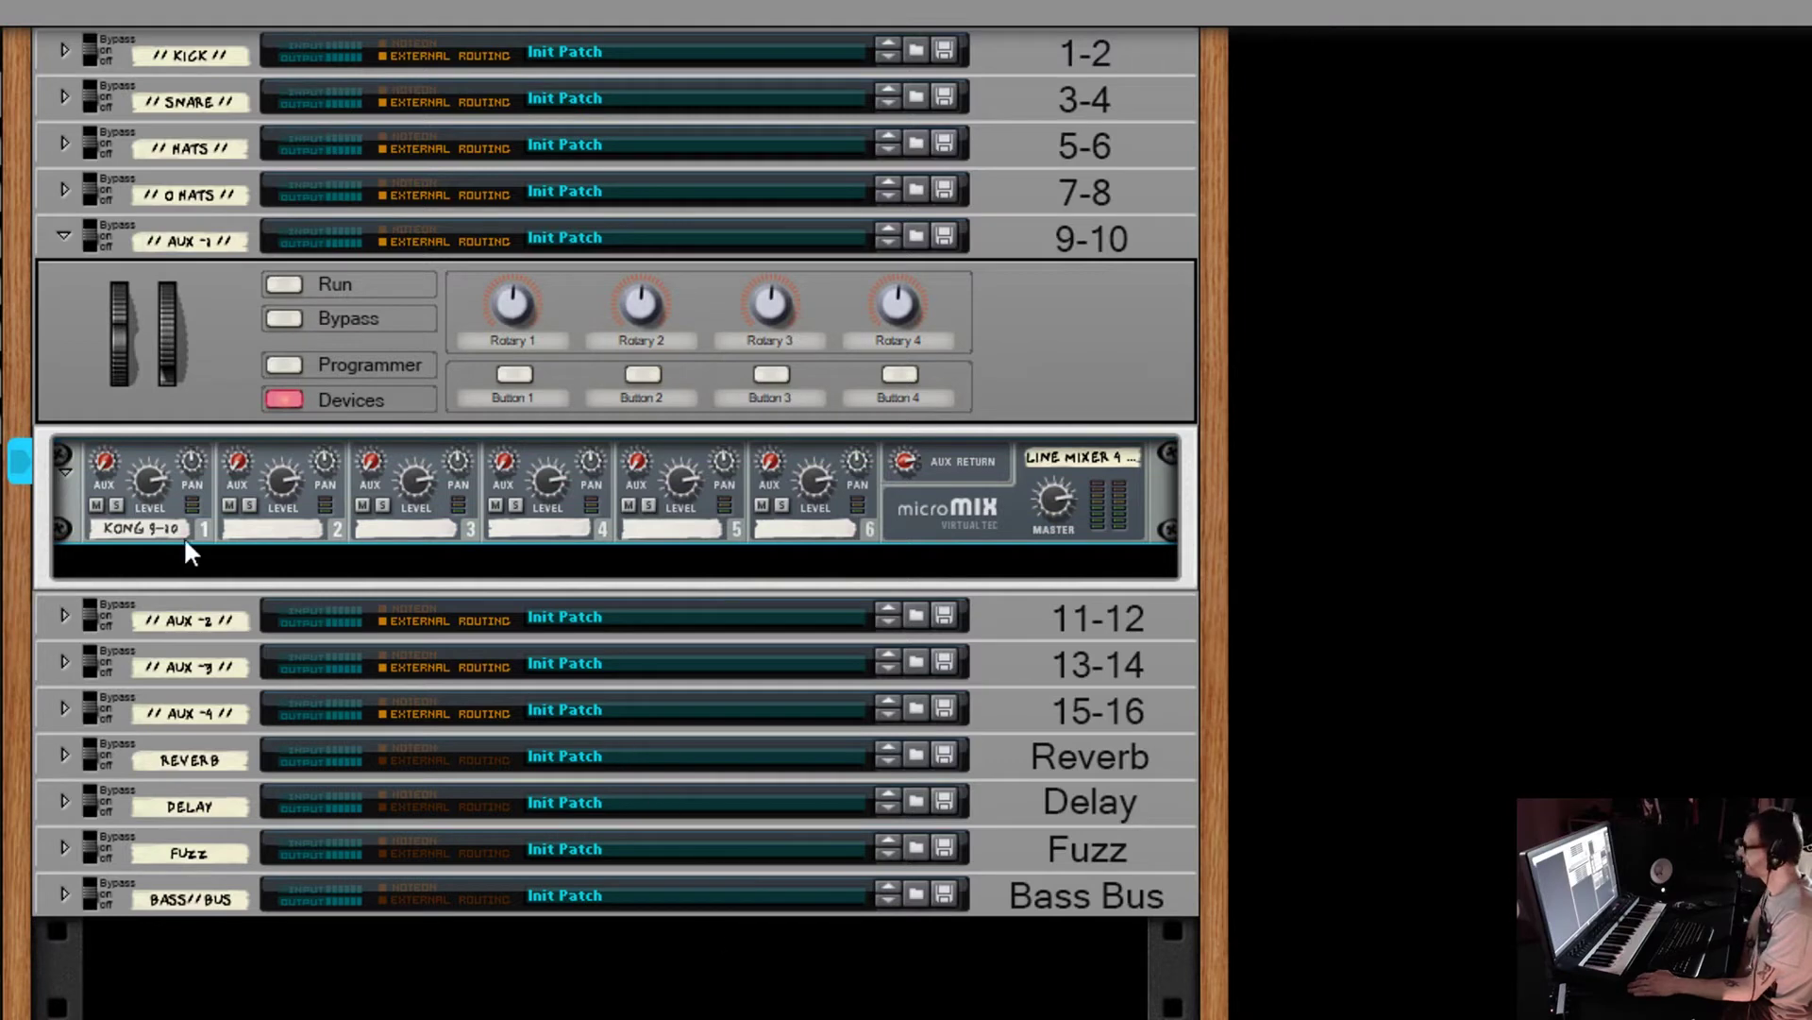
click(129, 531)
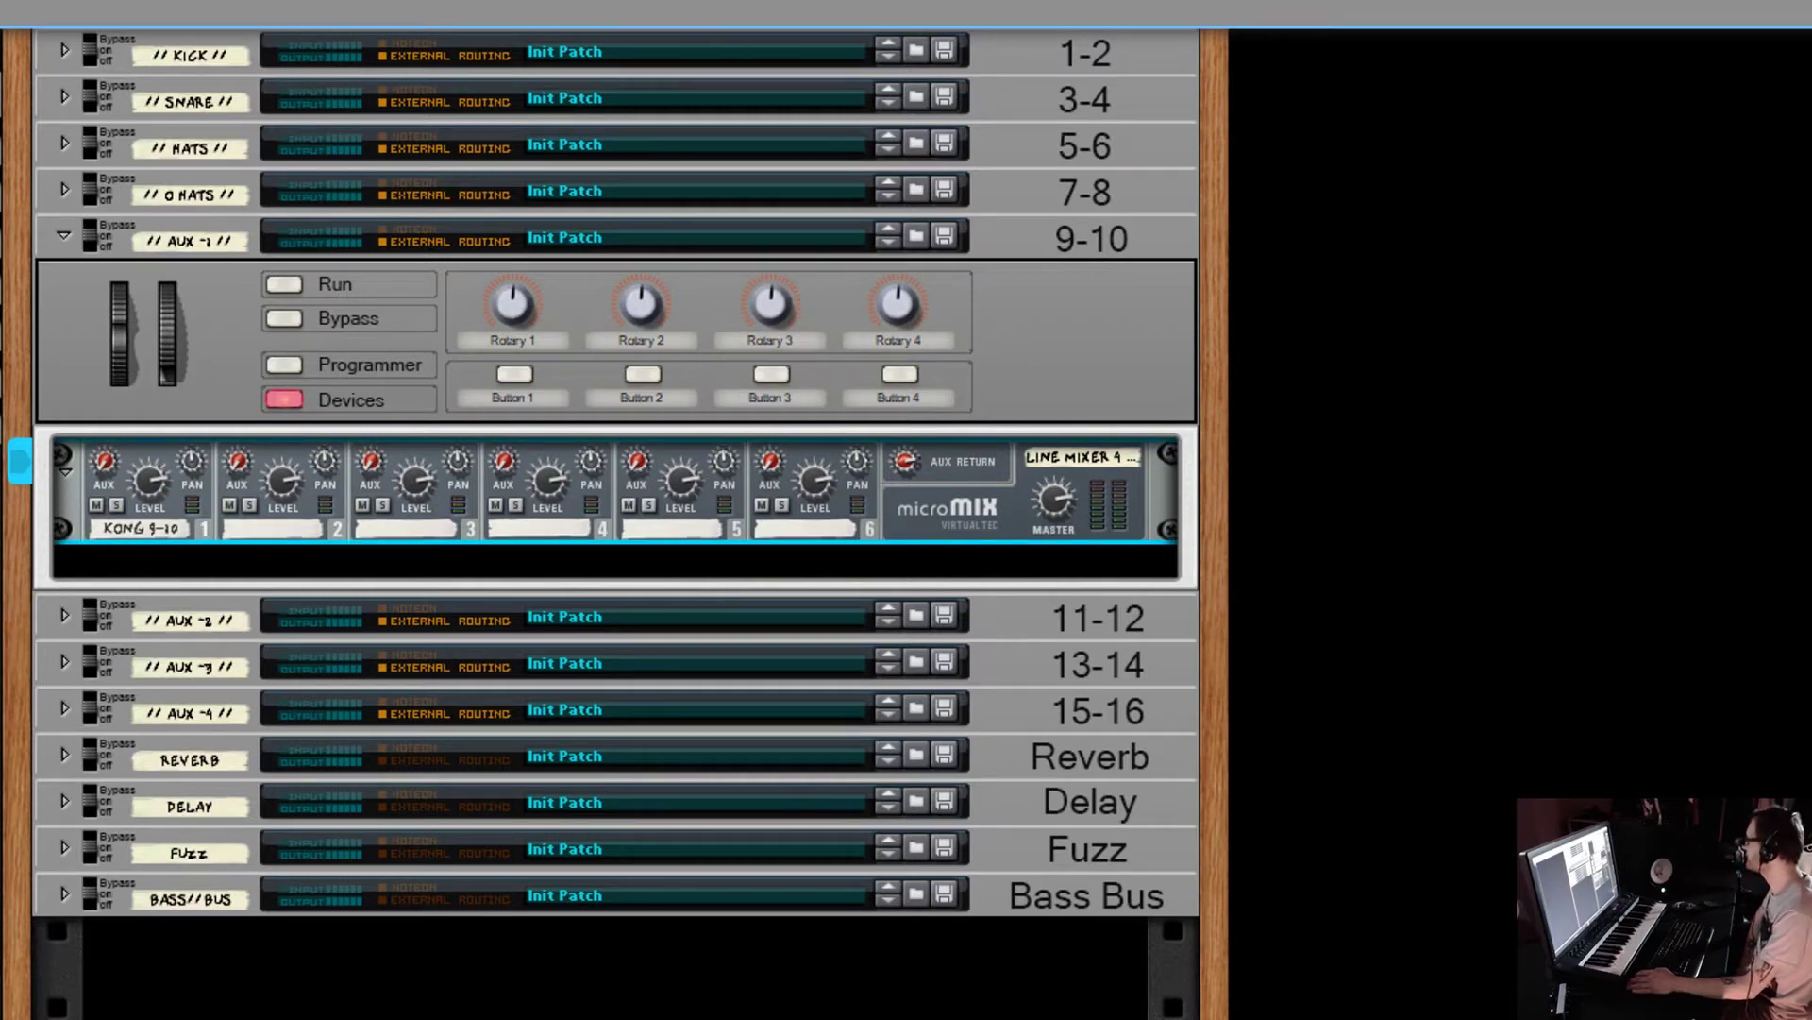
drag(5, 661, 497, 555)
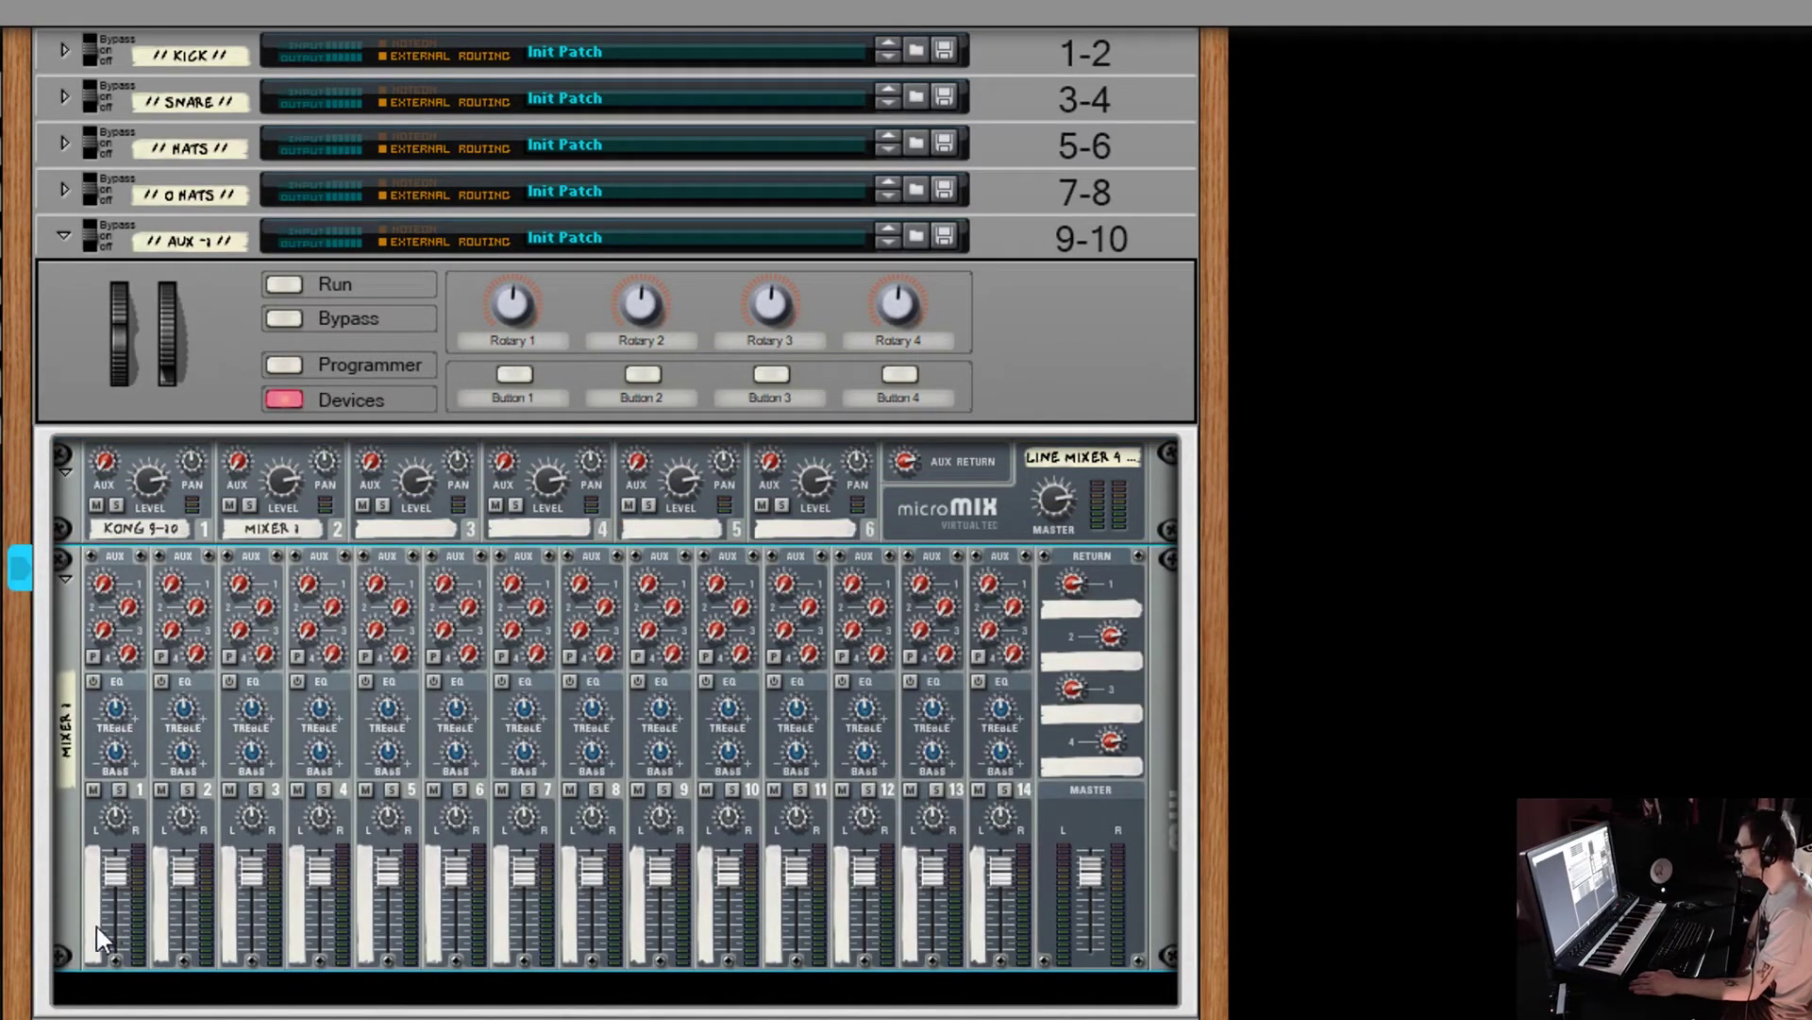
Keep the new 14-channel mixer named 'Mixer 1' and reselect the microMIX it feeds.
click(96, 926)
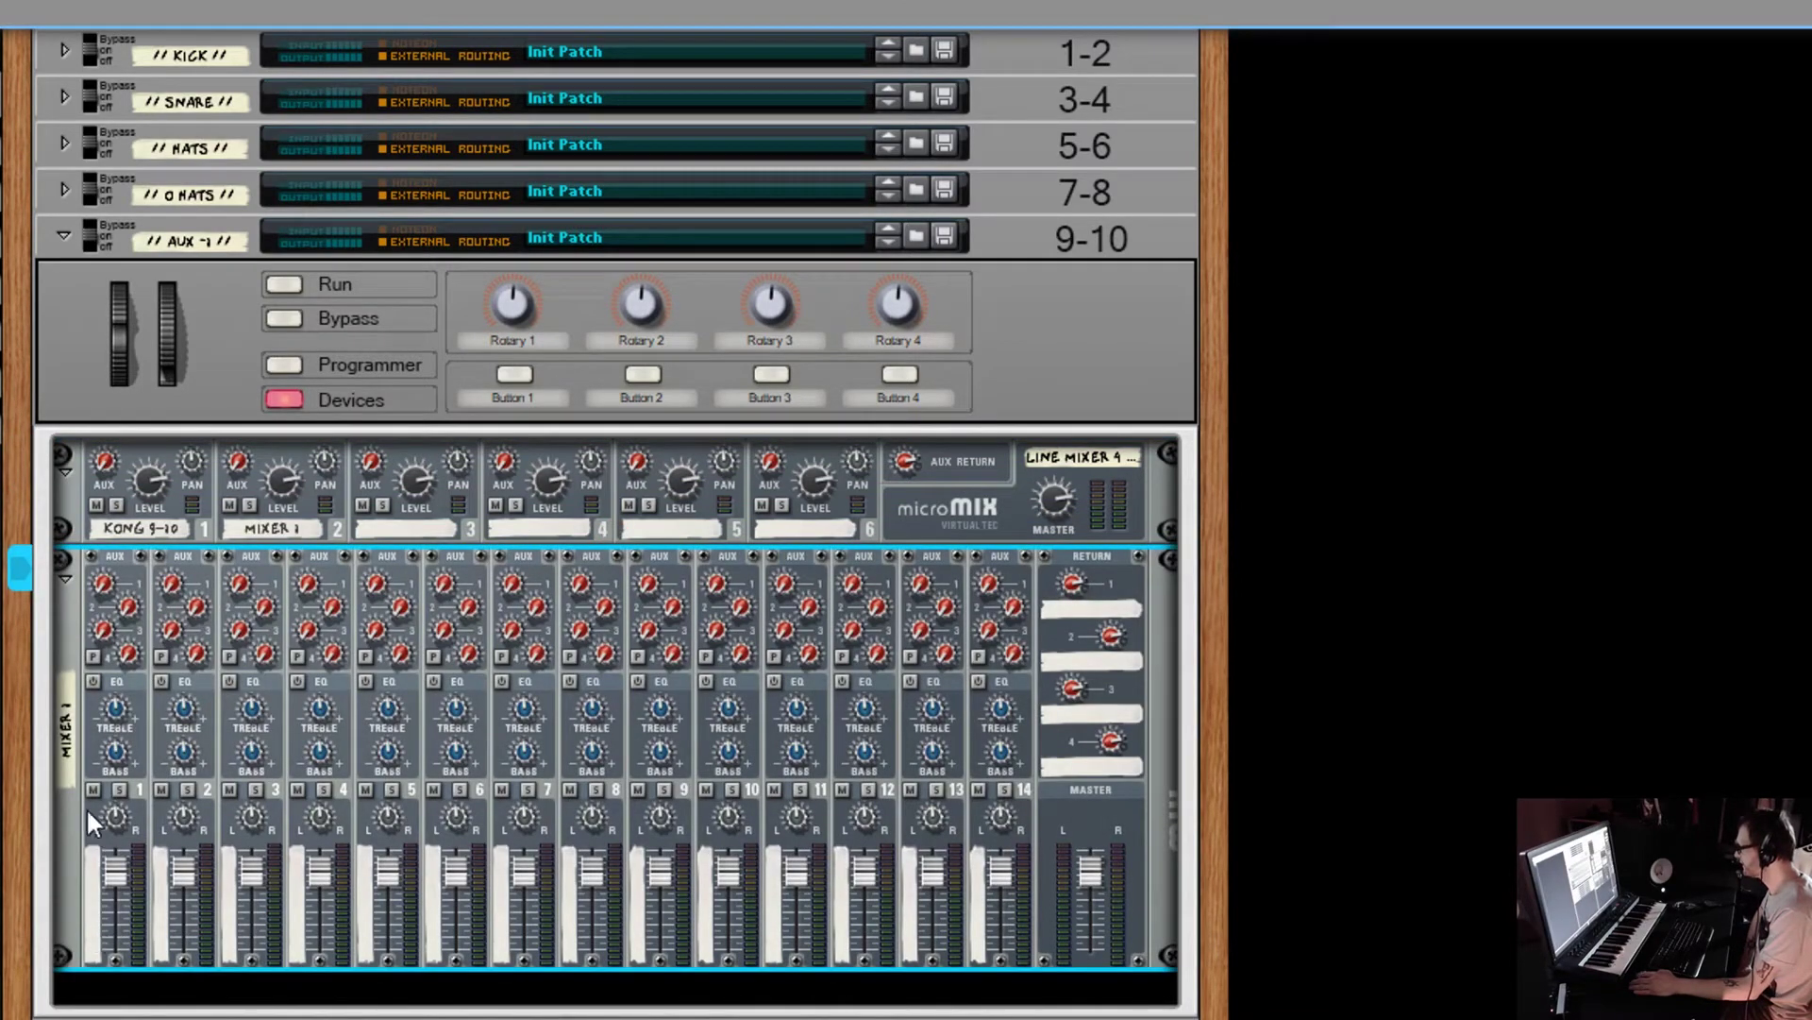
double_click(64, 751)
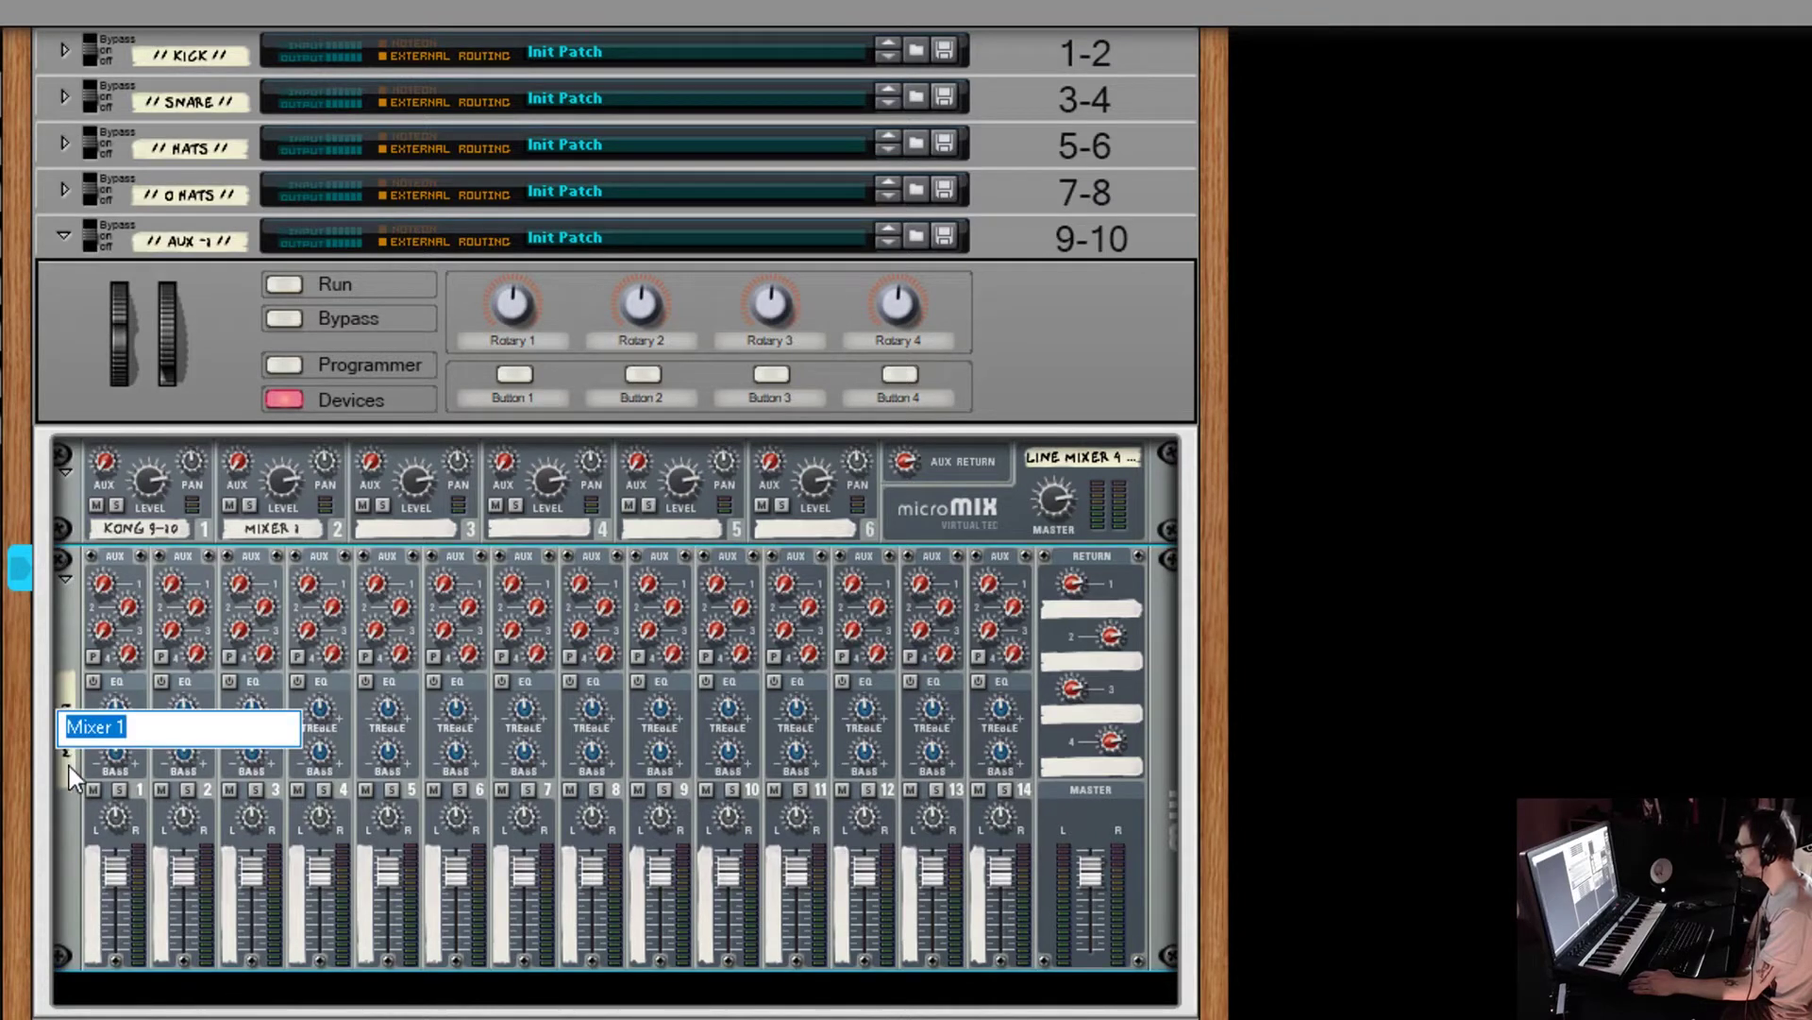
key(Return)
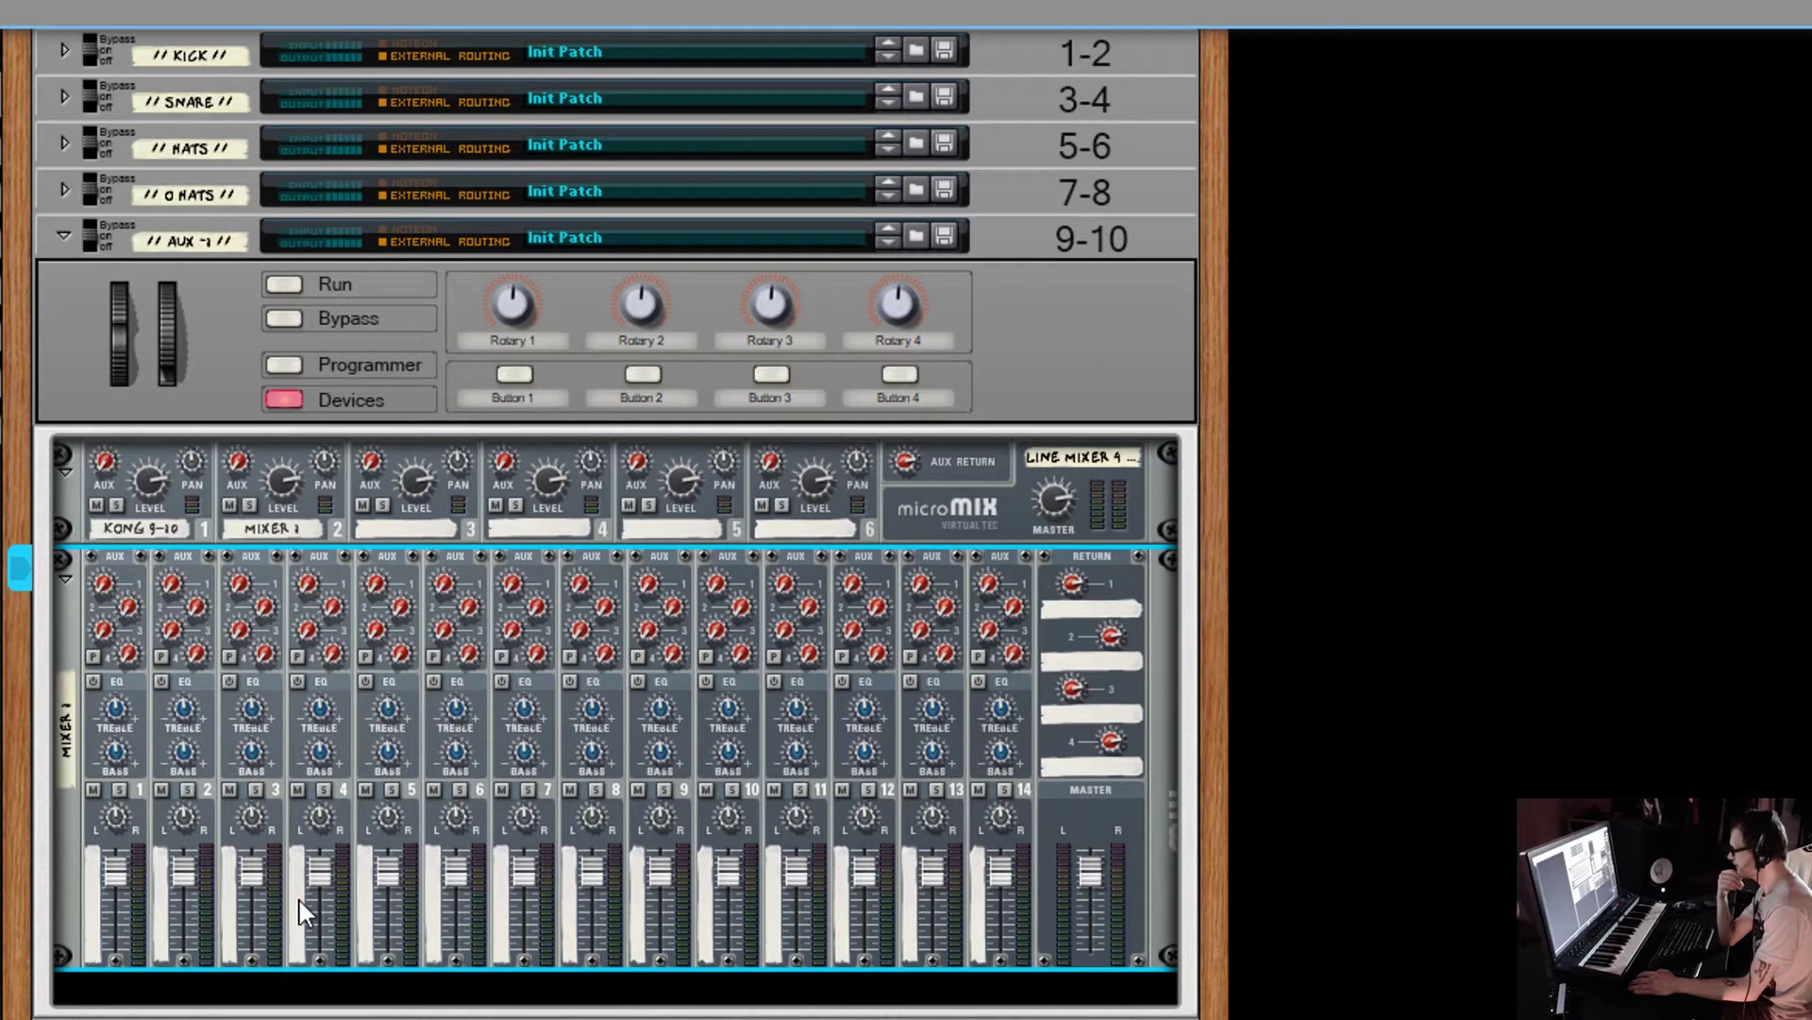
click(205, 531)
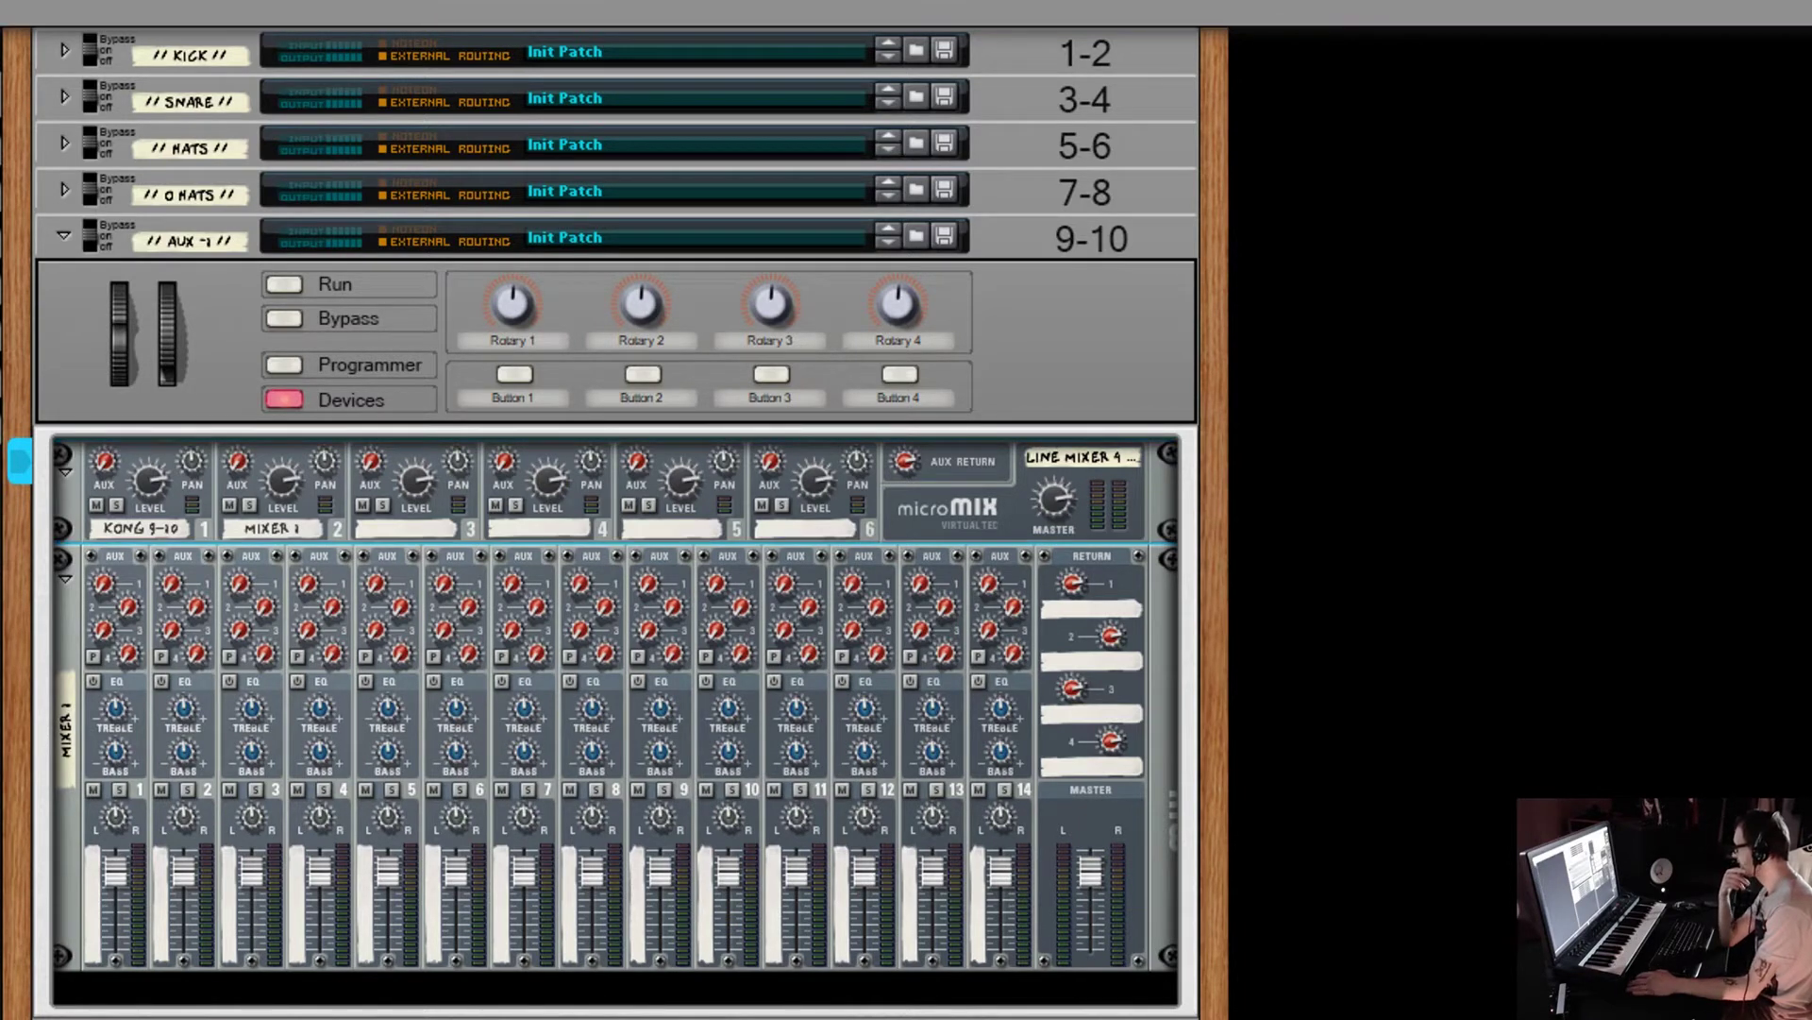
Add an MClass Equalizer above Mixer 1 and automate its Lo Shelf FREQ, peaking at bar 1.4.
drag(485, 1018, 491, 604)
drag(793, 614, 818, 540)
right_click(778, 594)
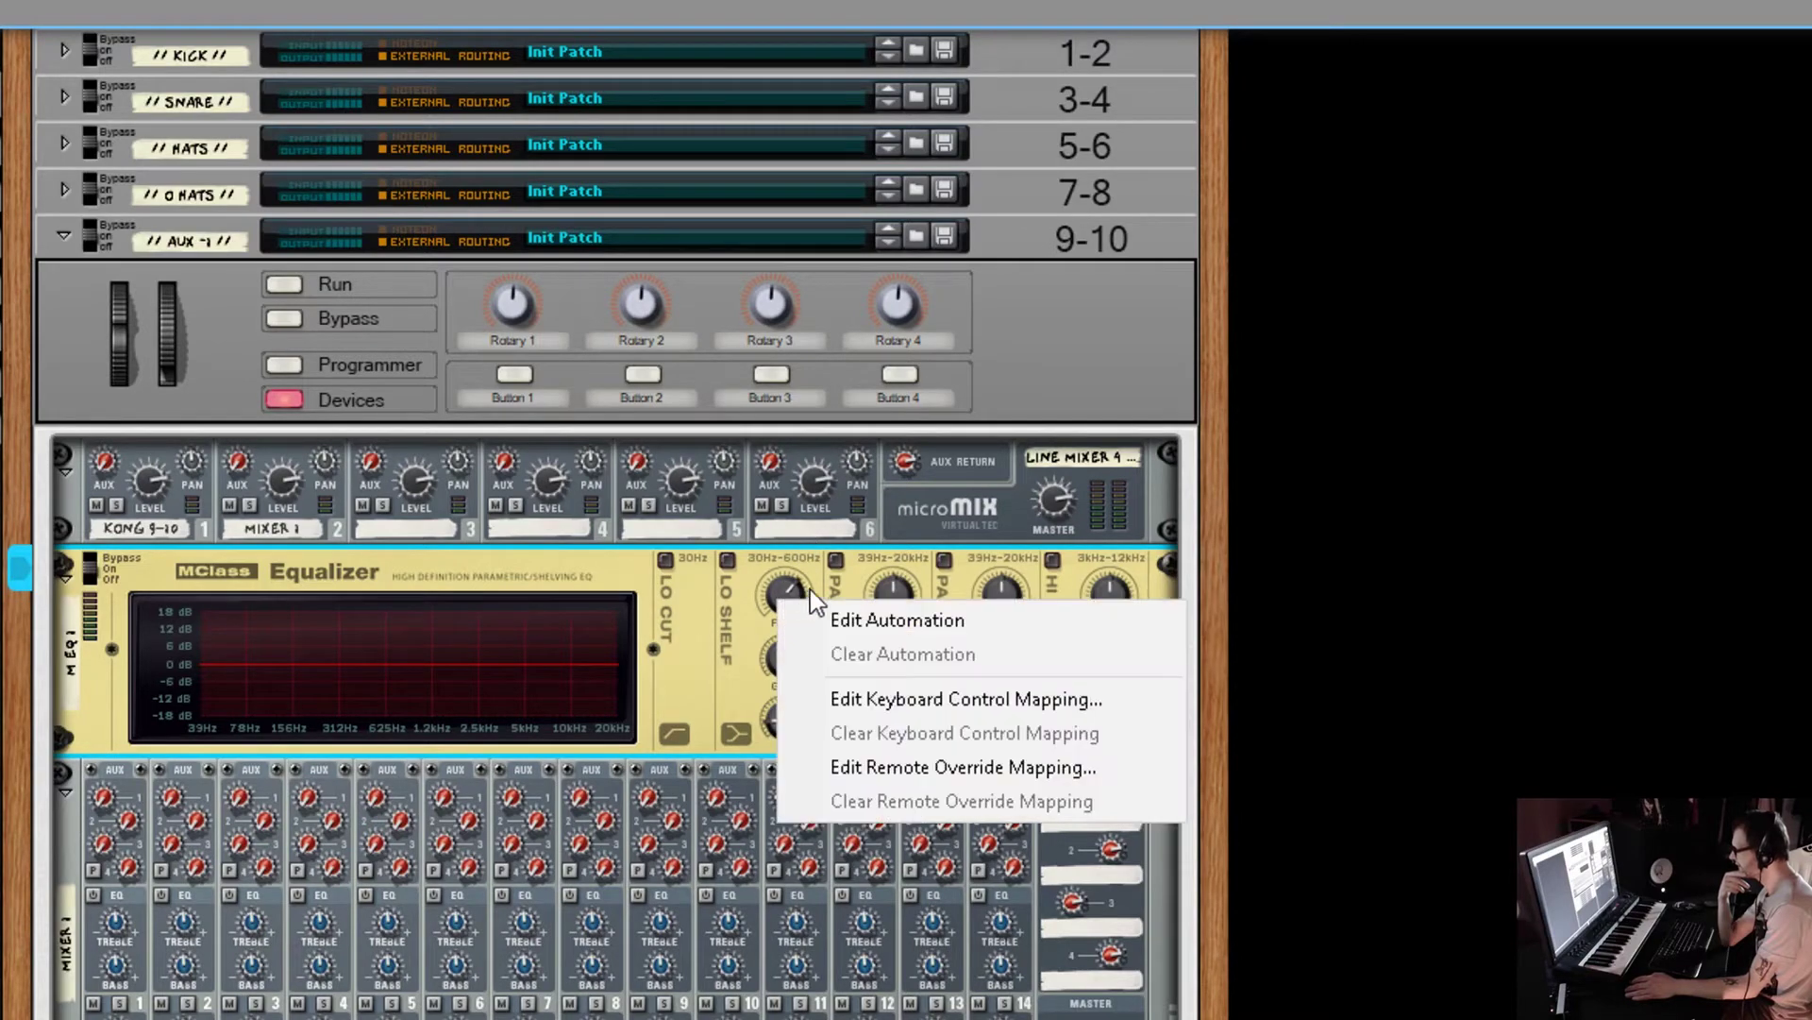
click(836, 625)
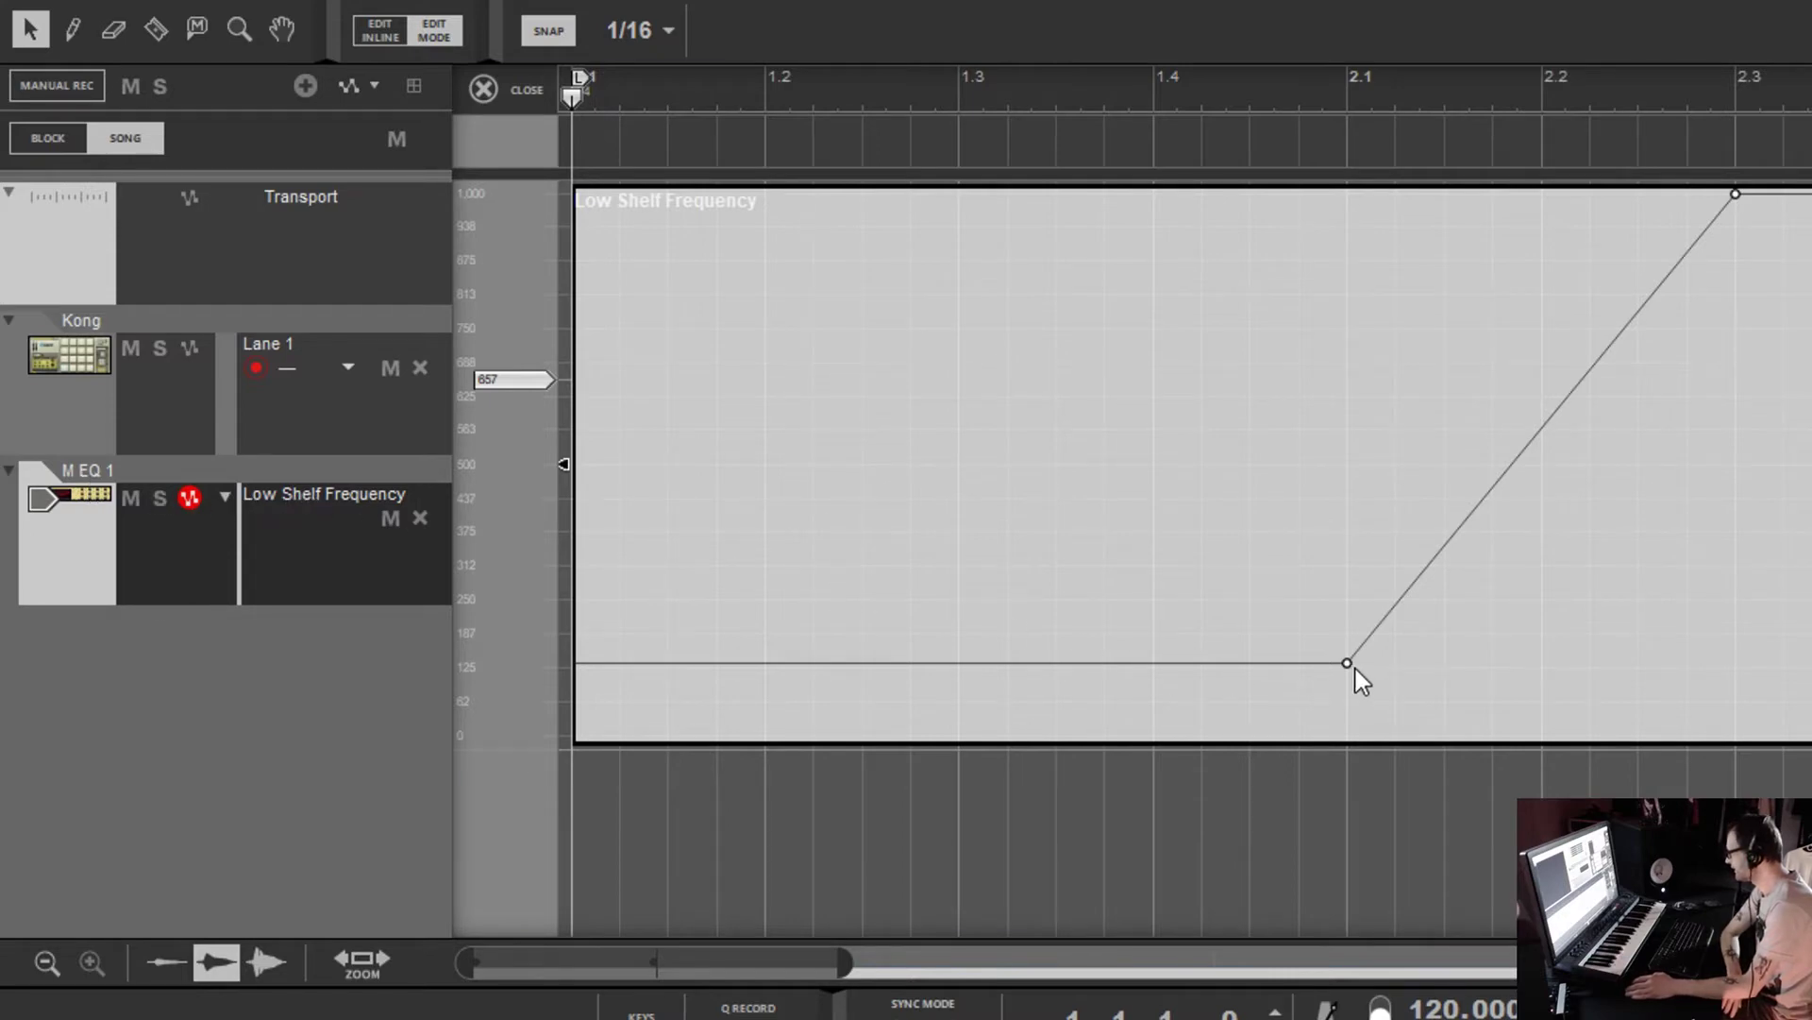
drag(1349, 663, 1156, 348)
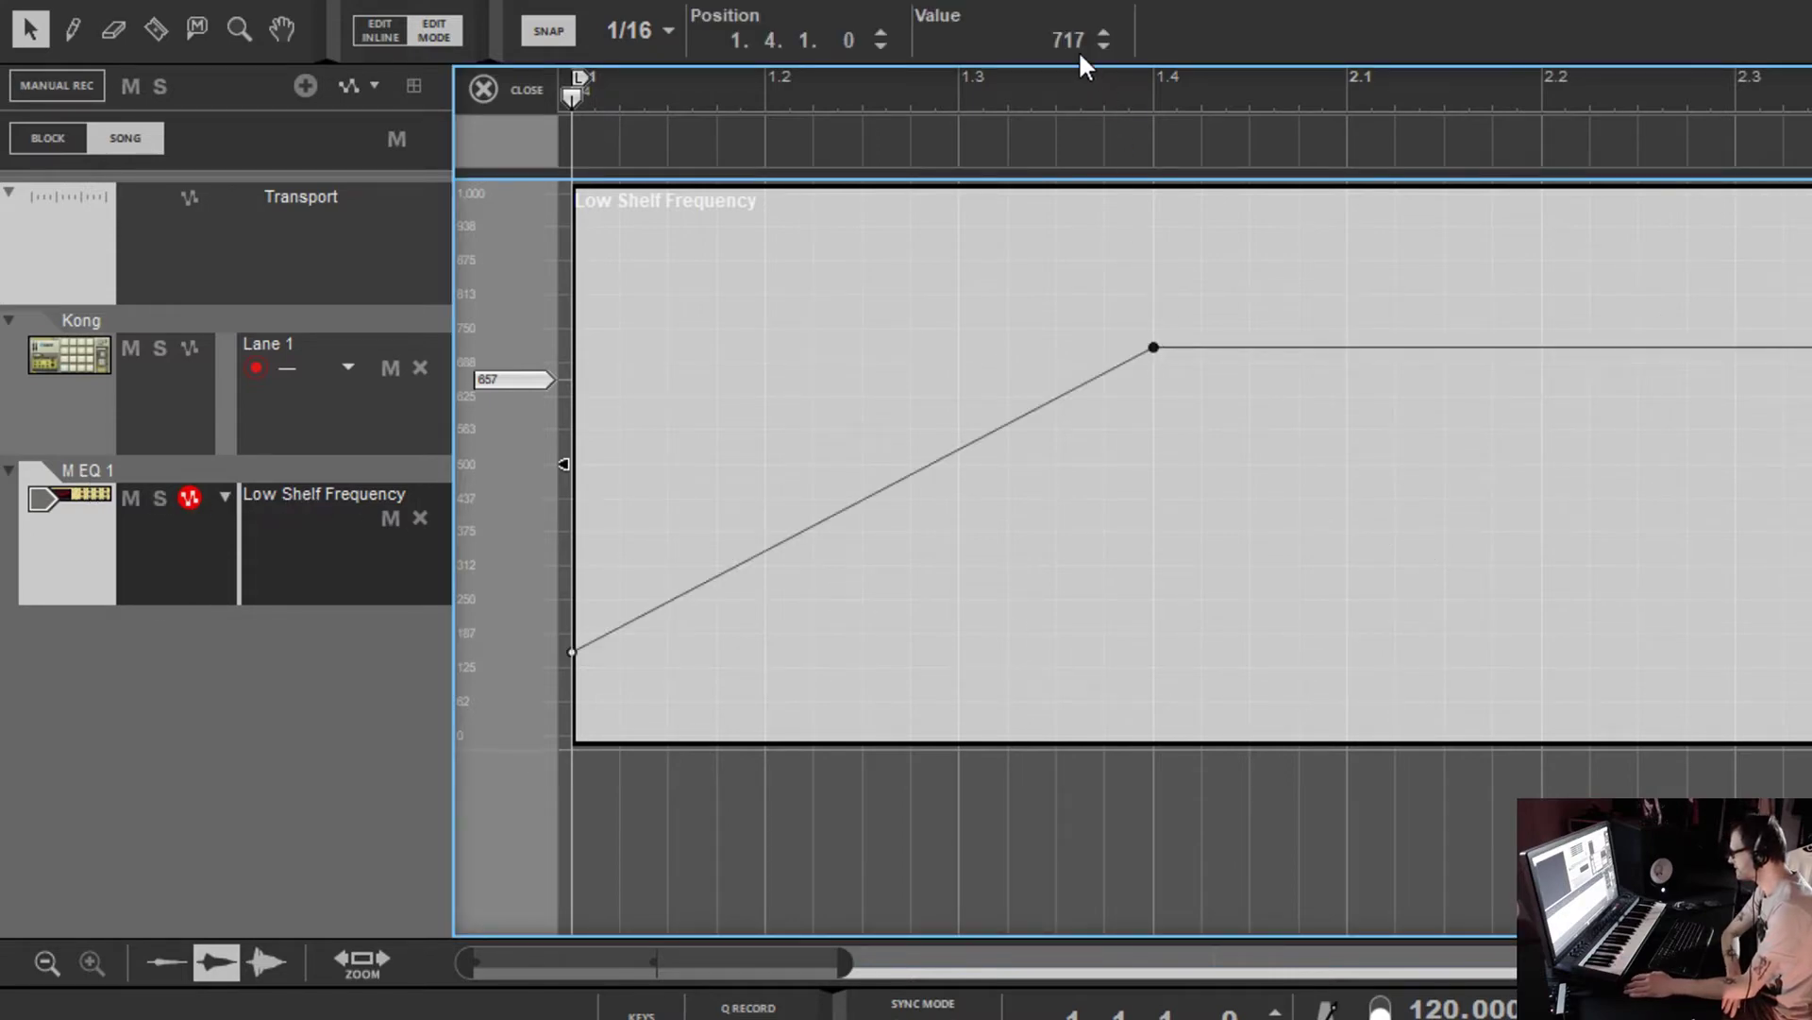
Set the Low Shelf Frequency automation point at bar 1.4 to 938.
drag(1104, 31, 1104, 31)
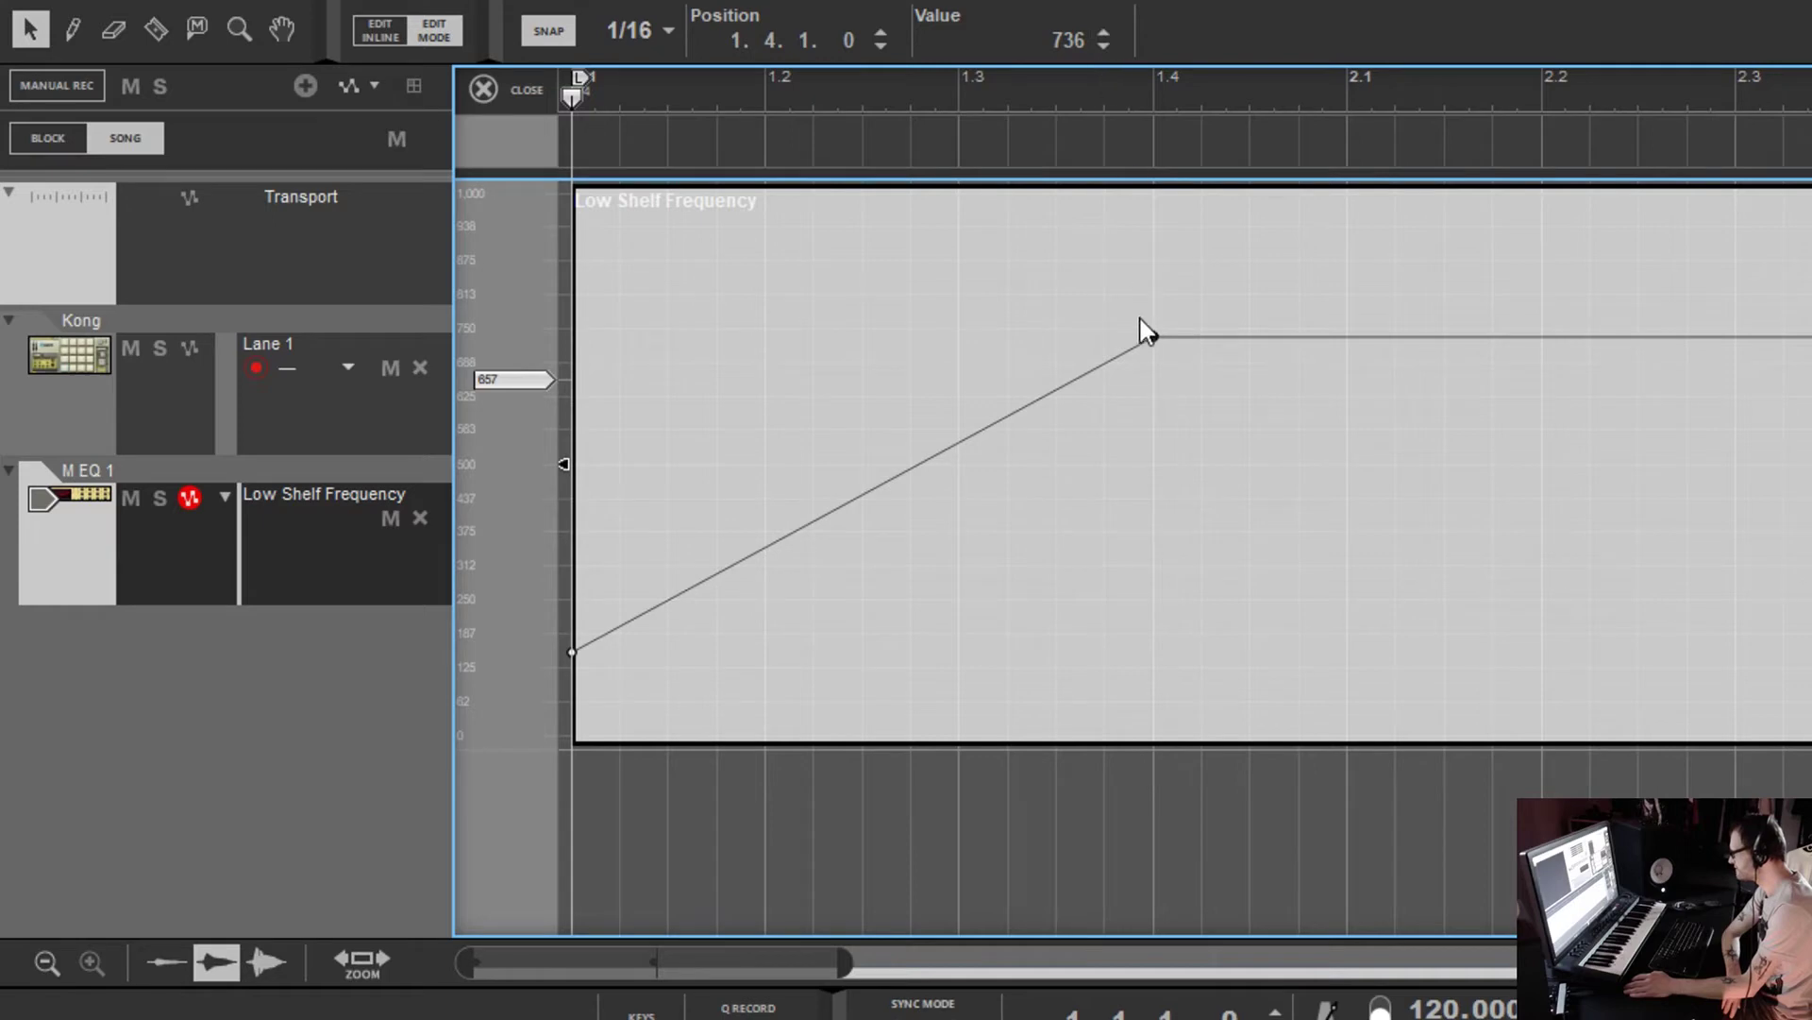
drag(1155, 332, 1159, 77)
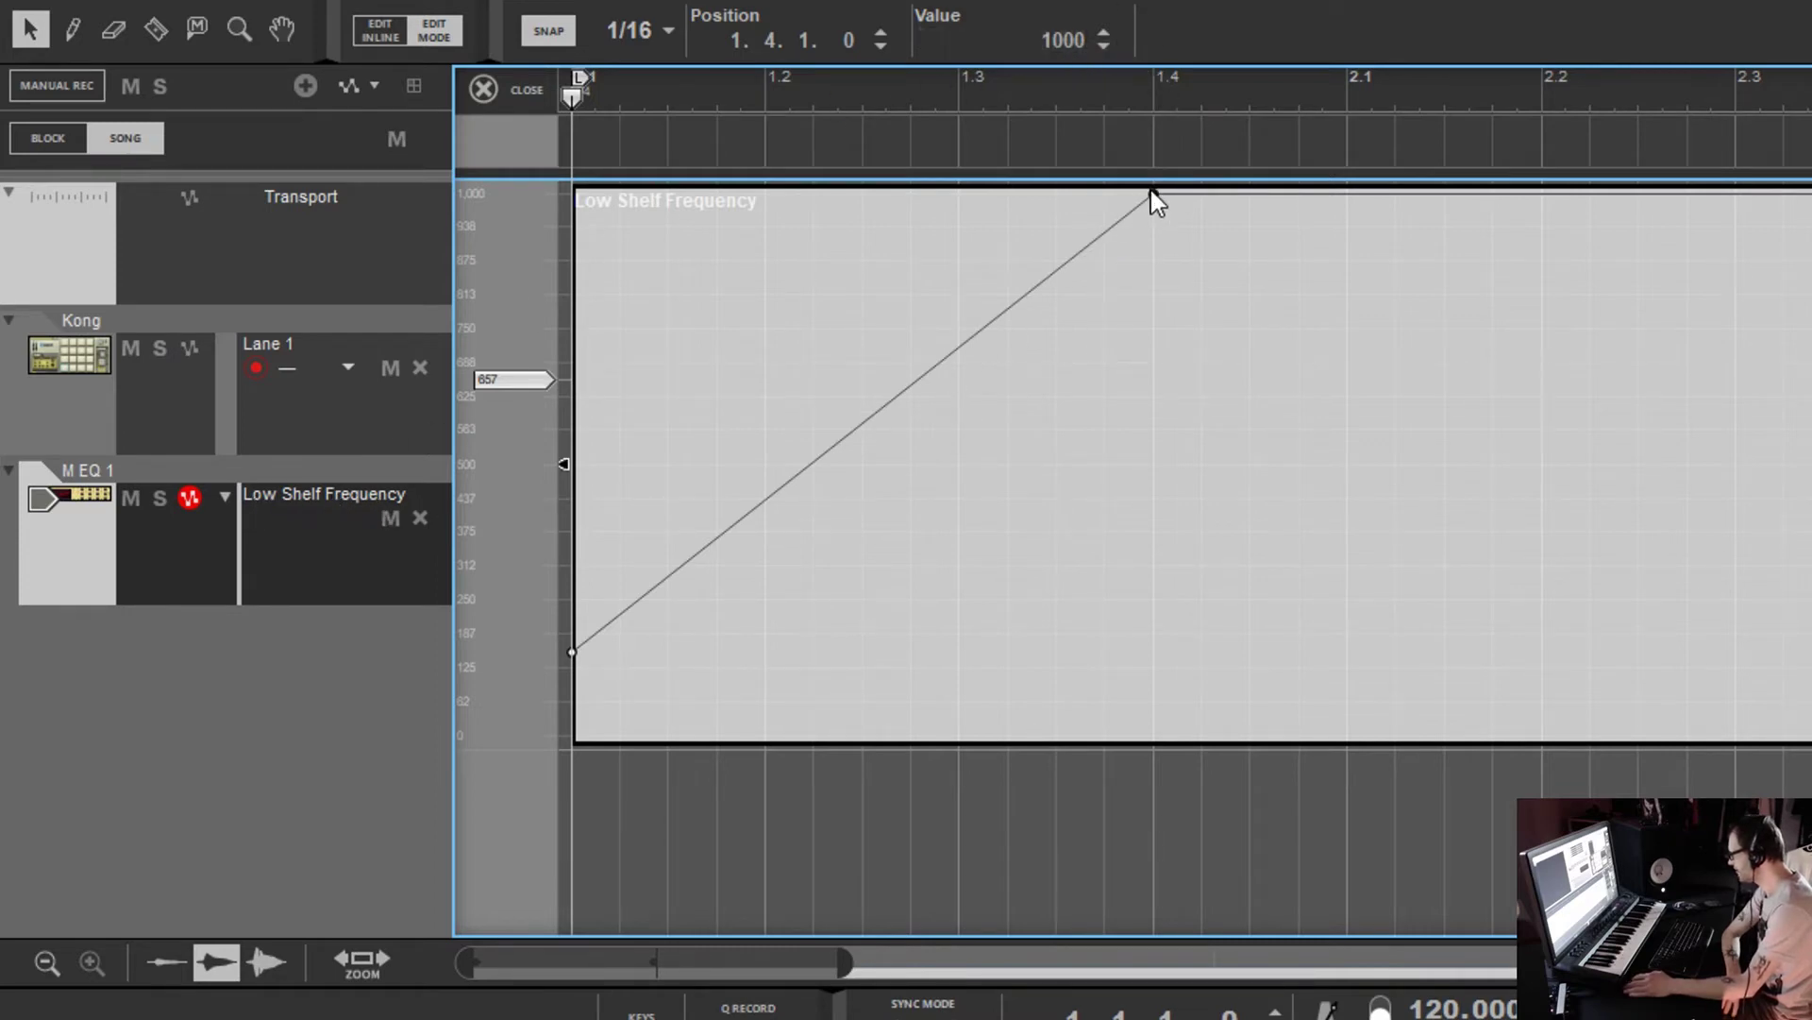
mouse_move(1153, 191)
mouse_down()
mouse_move(1175, 789)
mouse_move(1155, 181)
mouse_up()
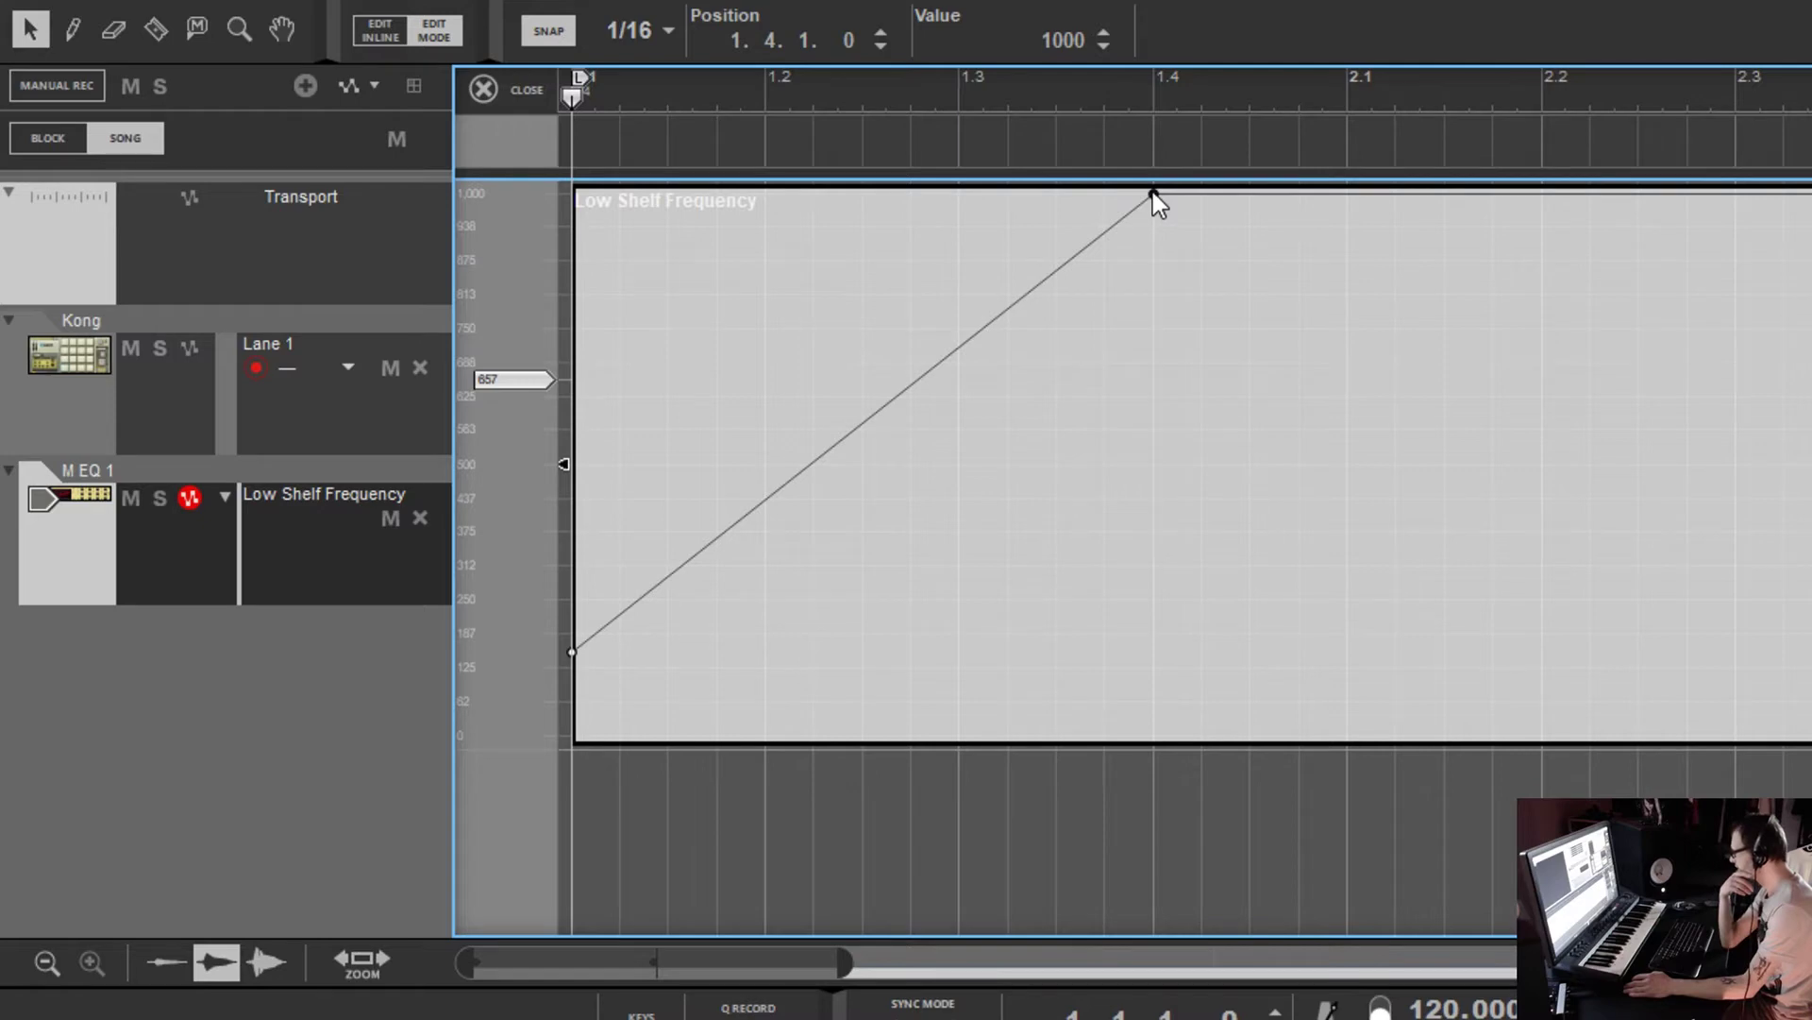
click(1101, 45)
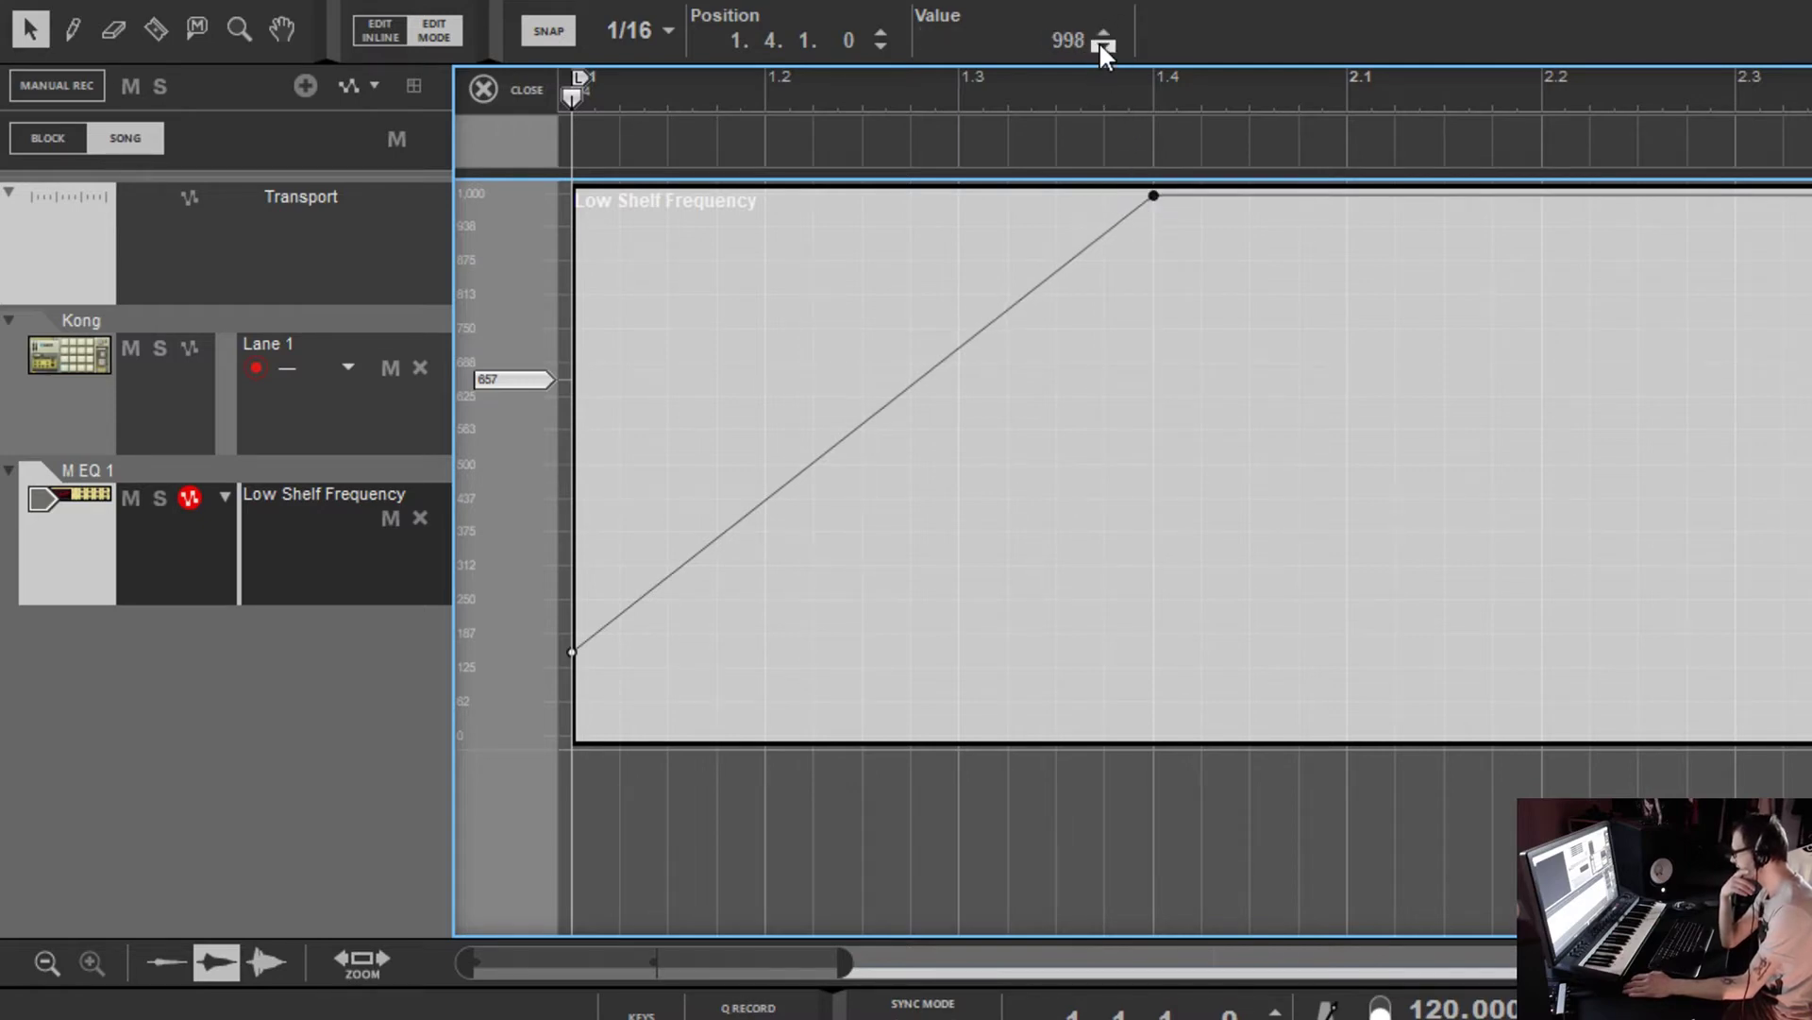
mouse_move(1074, 36)
mouse_down()
mouse_move(1036, 829)
mouse_move(1052, 21)
mouse_up()
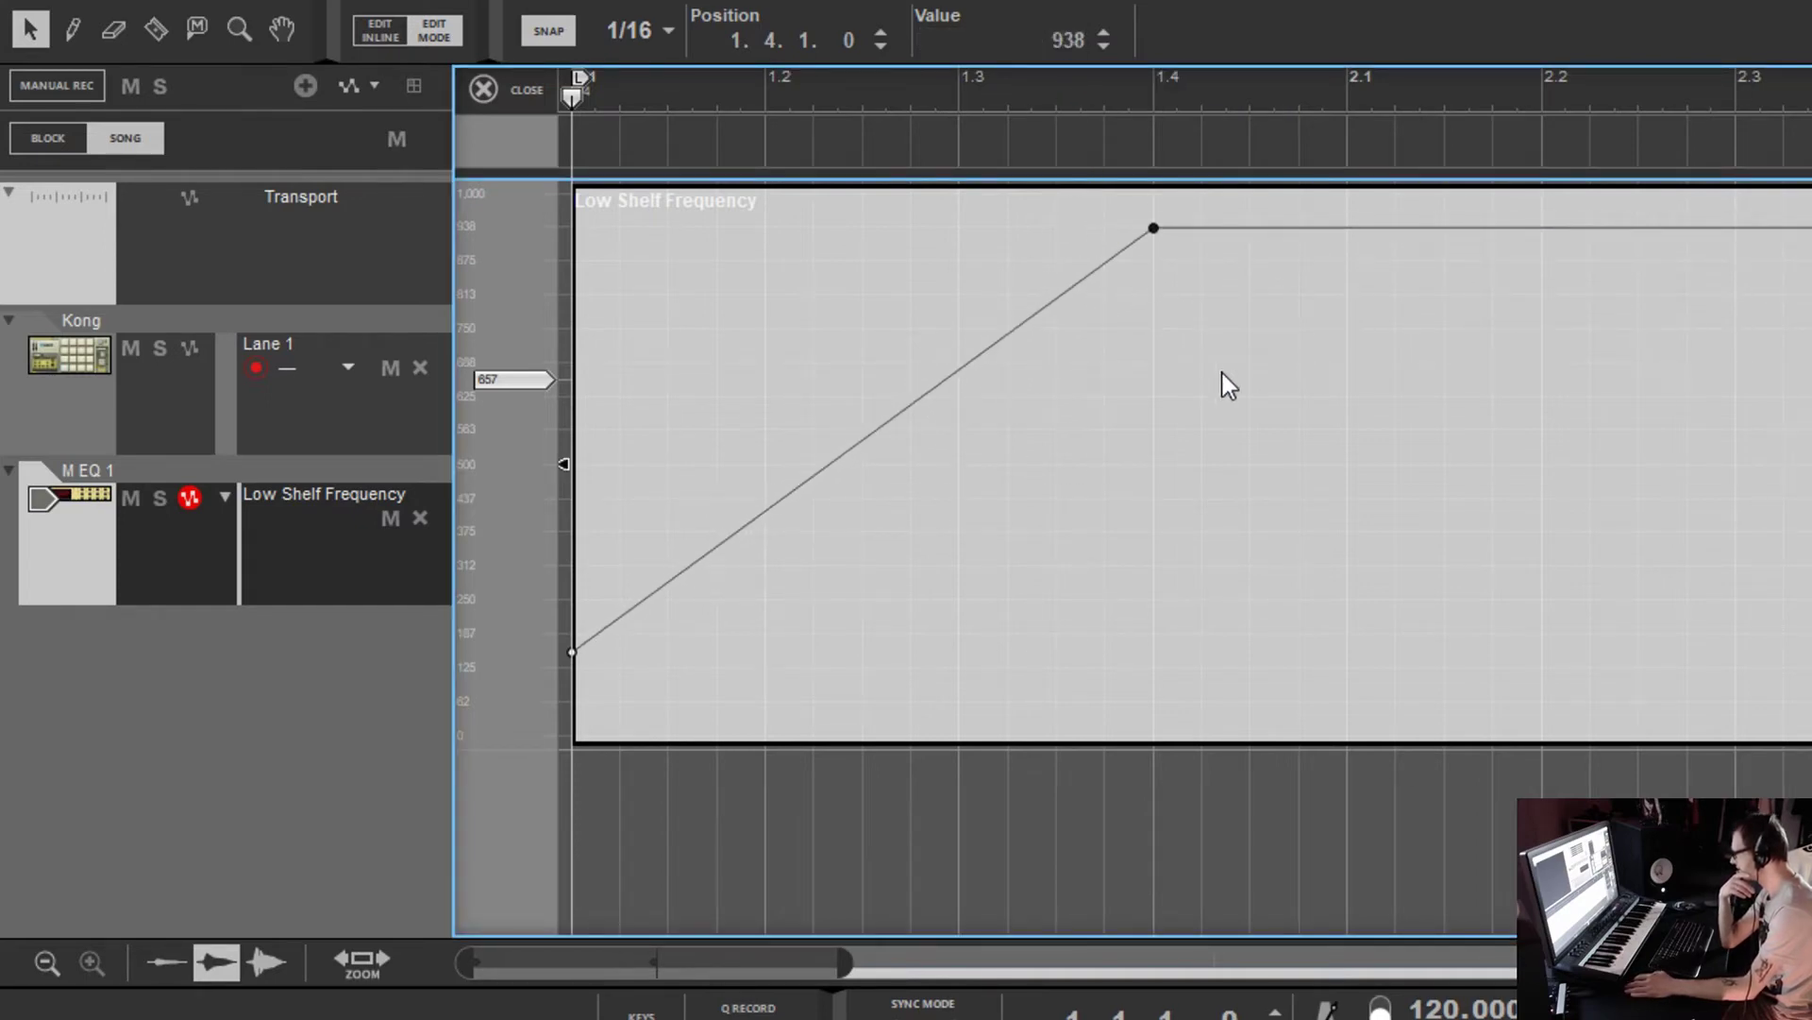
click(1153, 228)
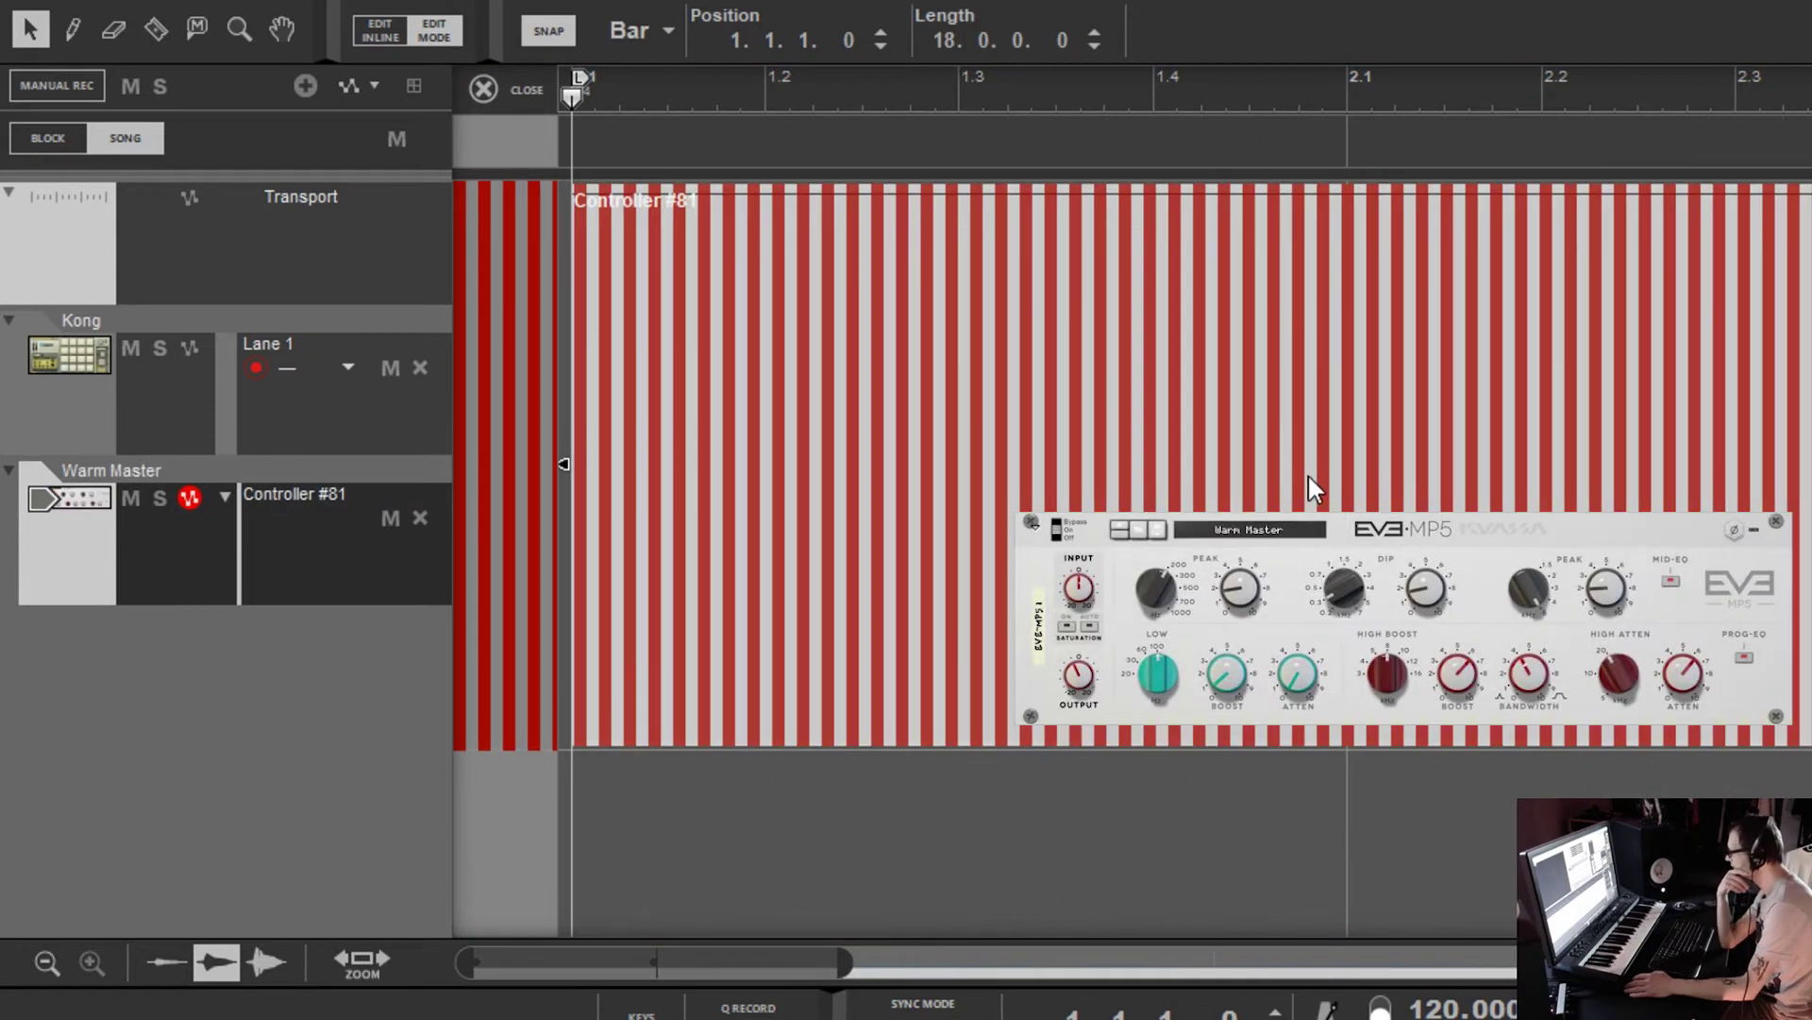
Make the MEQ Mid Freq automation start at 1000 Hz and step to 3000 Hz at bar 1.3.
right_click(1309, 476)
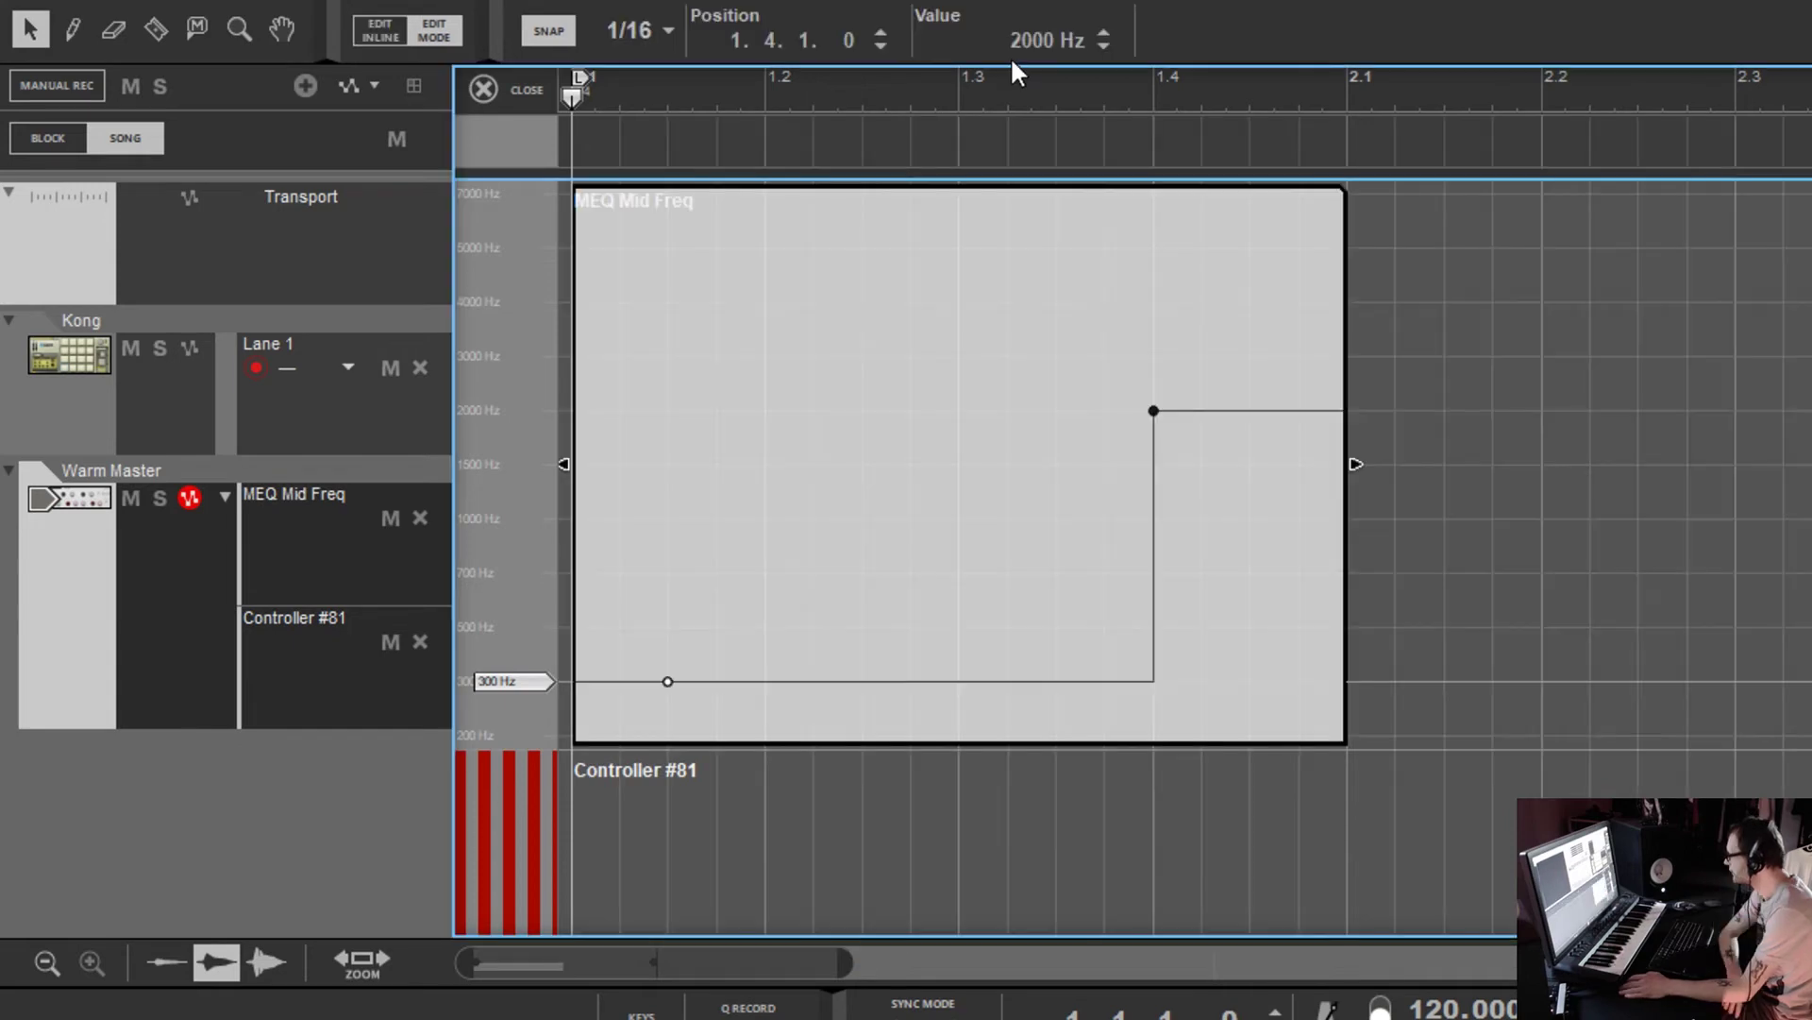
scroll(1097, 29, up, 3)
scroll(1097, 25, up, 1)
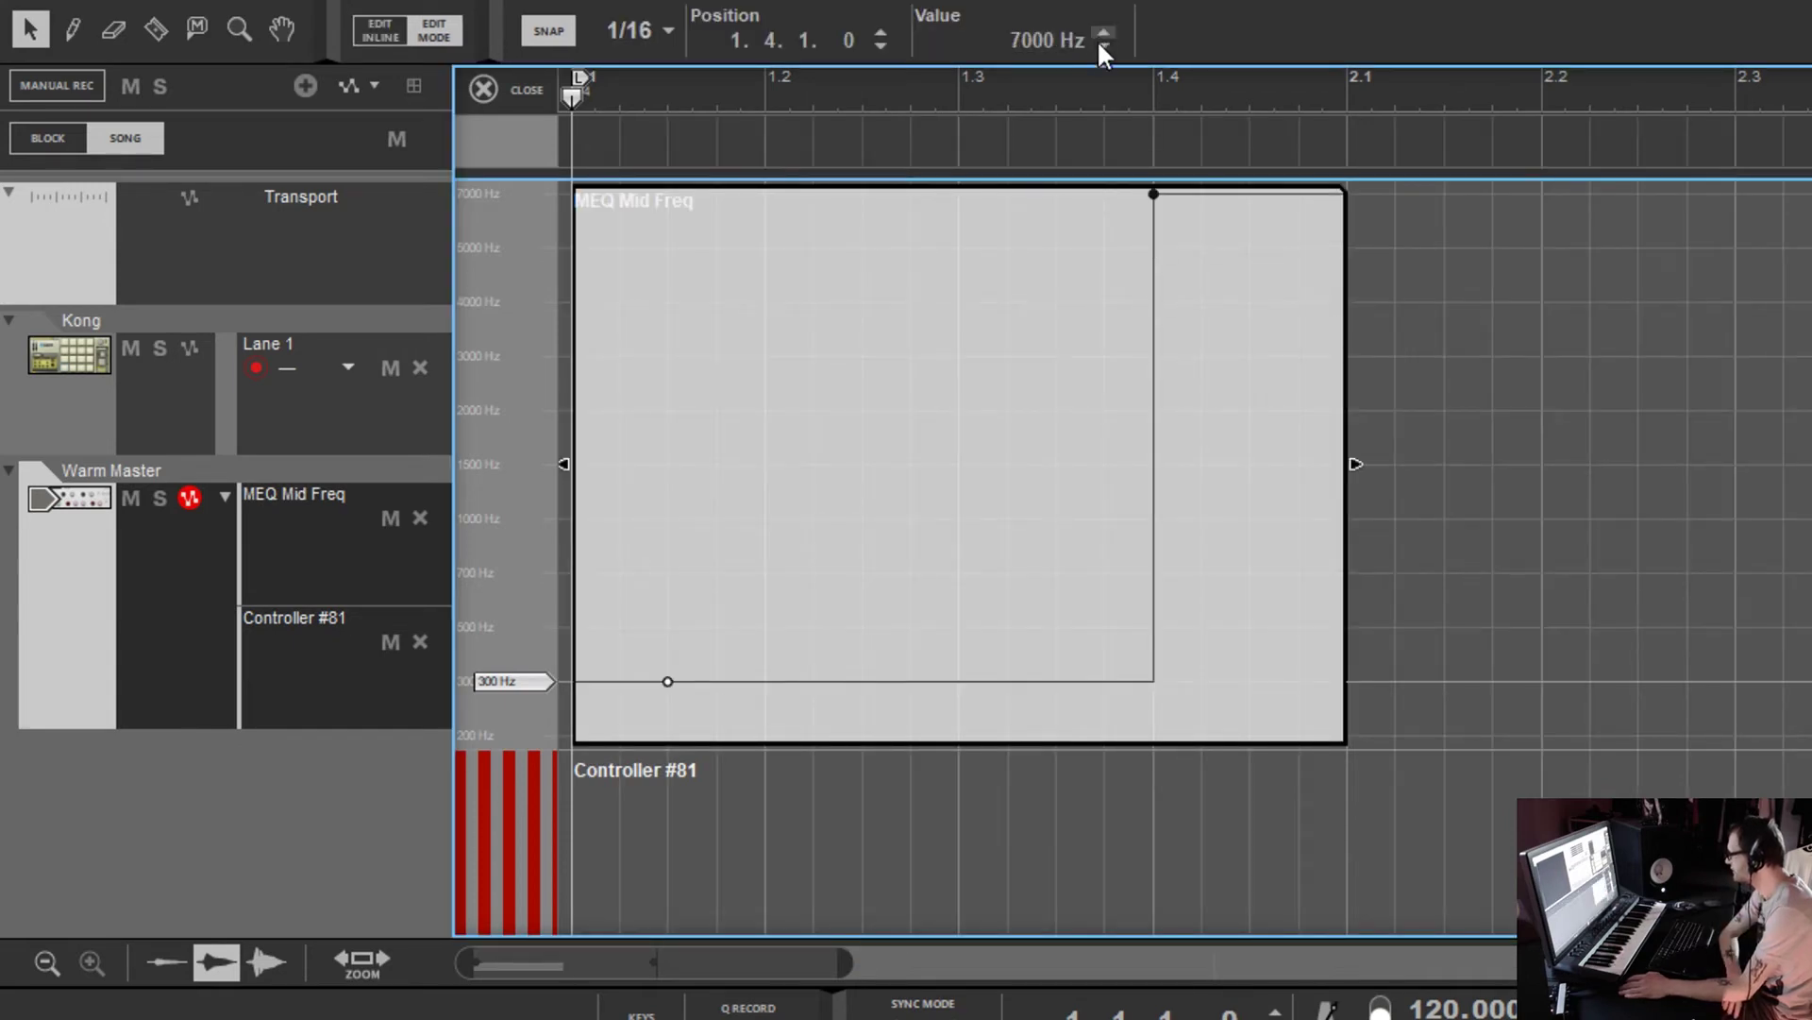
scroll(1101, 44, down, 5)
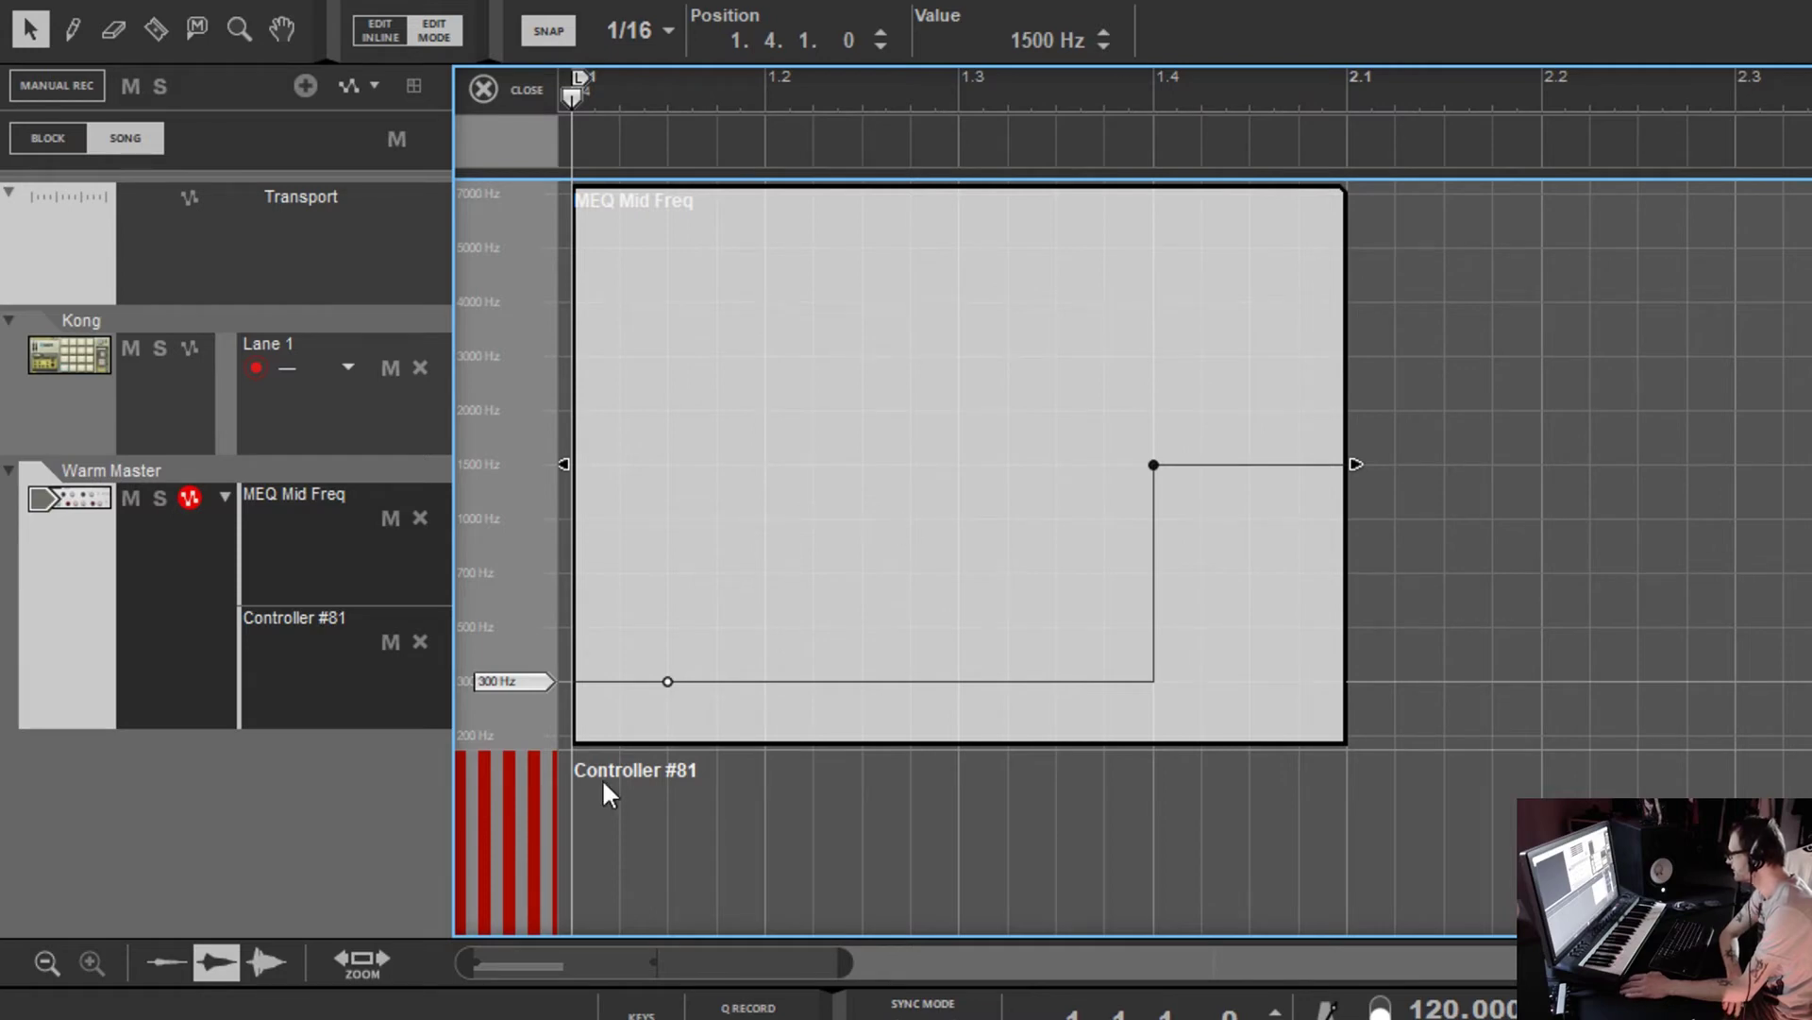
drag(666, 680, 667, 518)
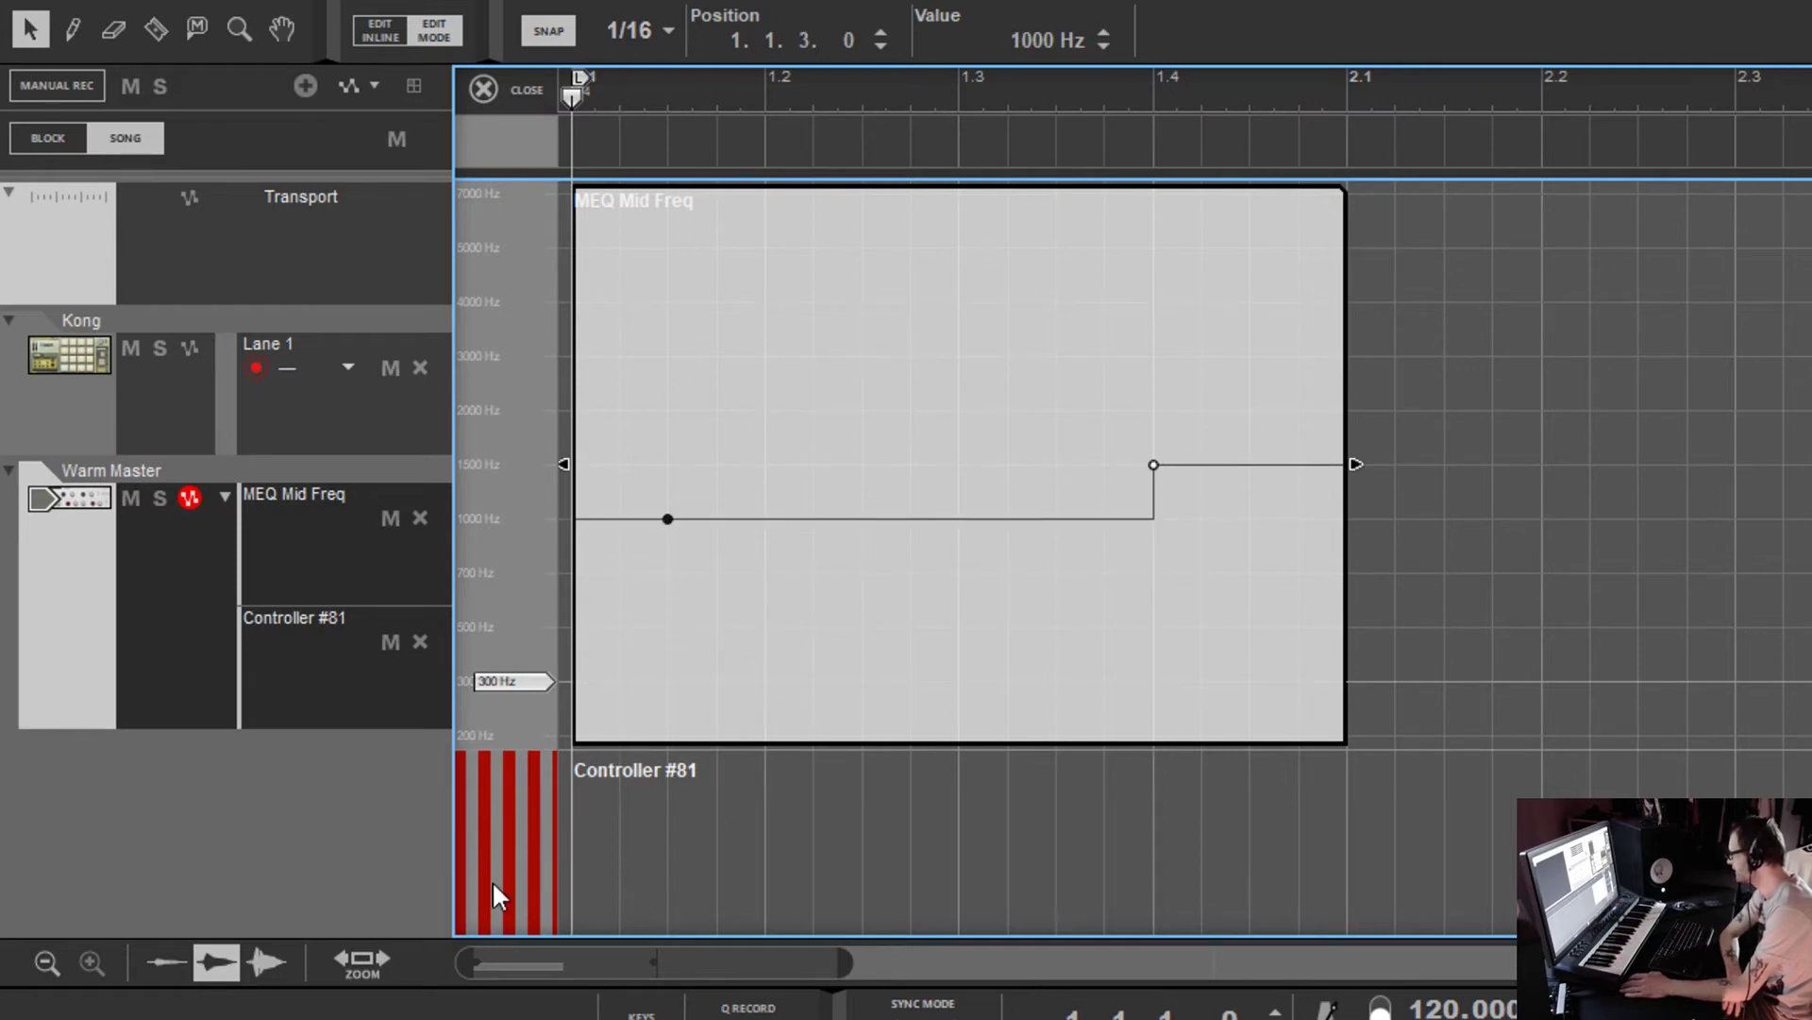
drag(1153, 464, 949, 321)
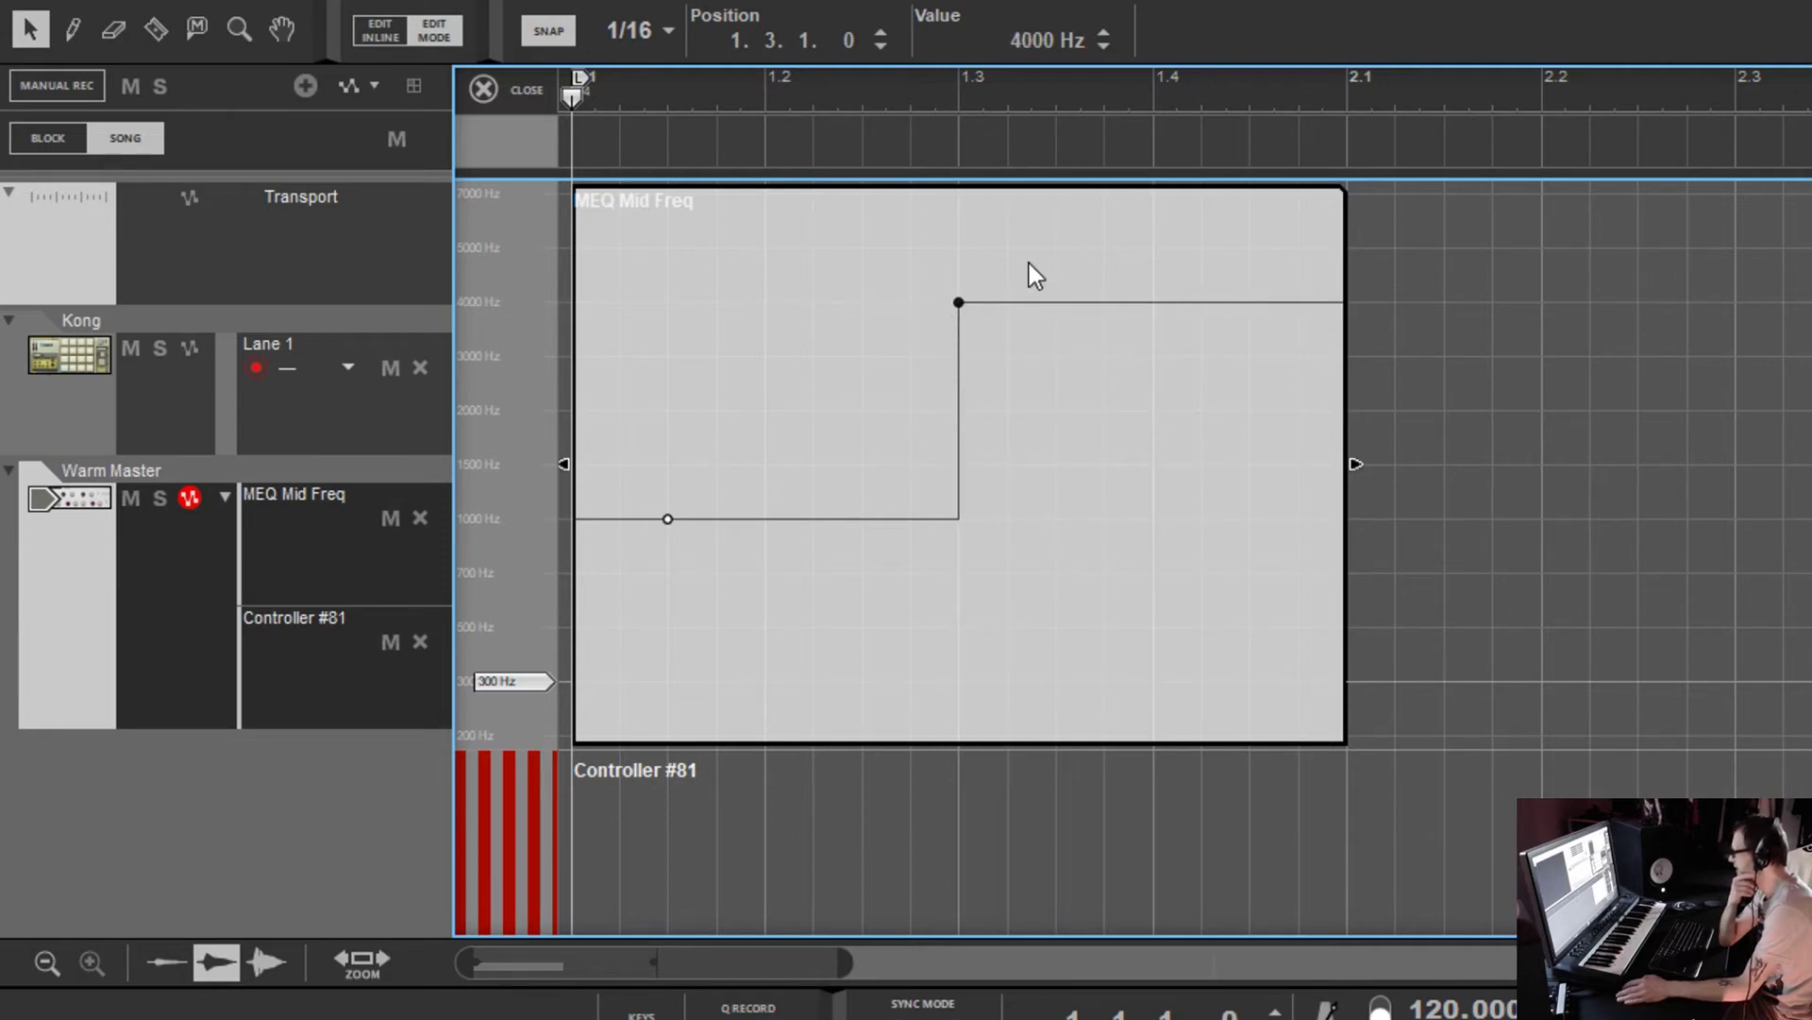
drag(959, 304, 957, 375)
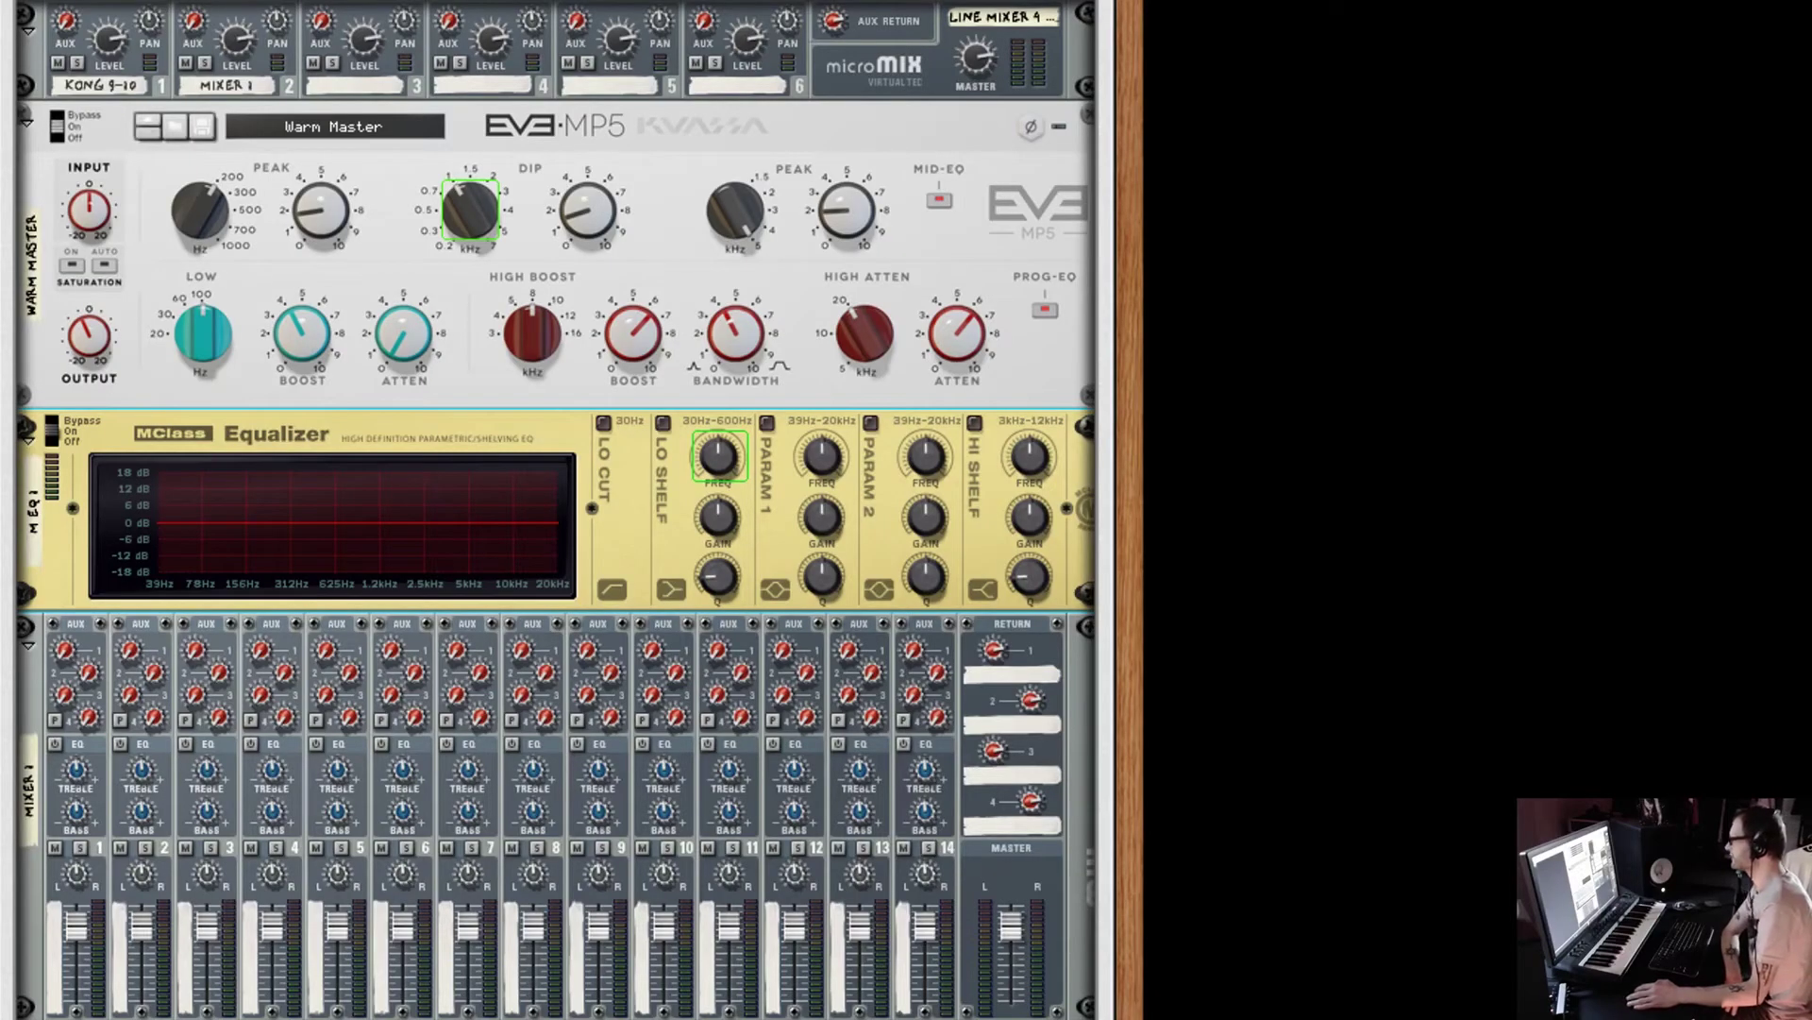
Select the microMIX and then the 14-channel Mixer 1 in the rack.
click(240, 85)
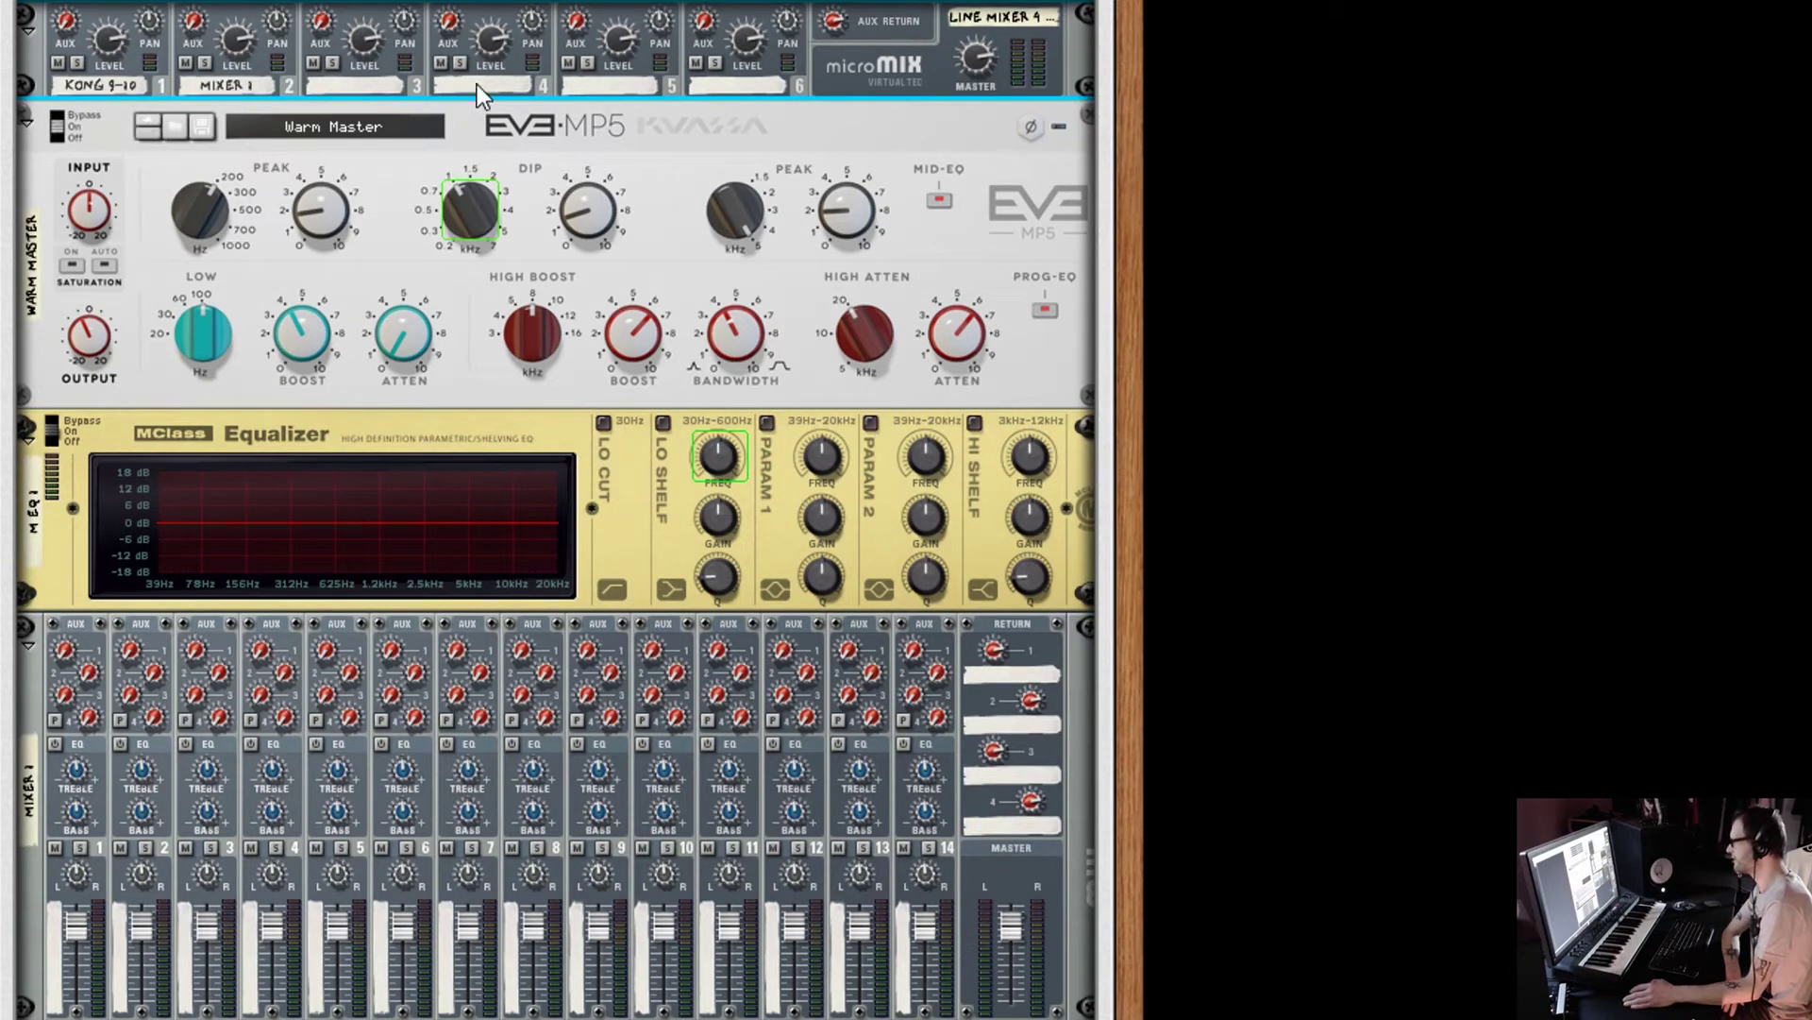
click(1062, 672)
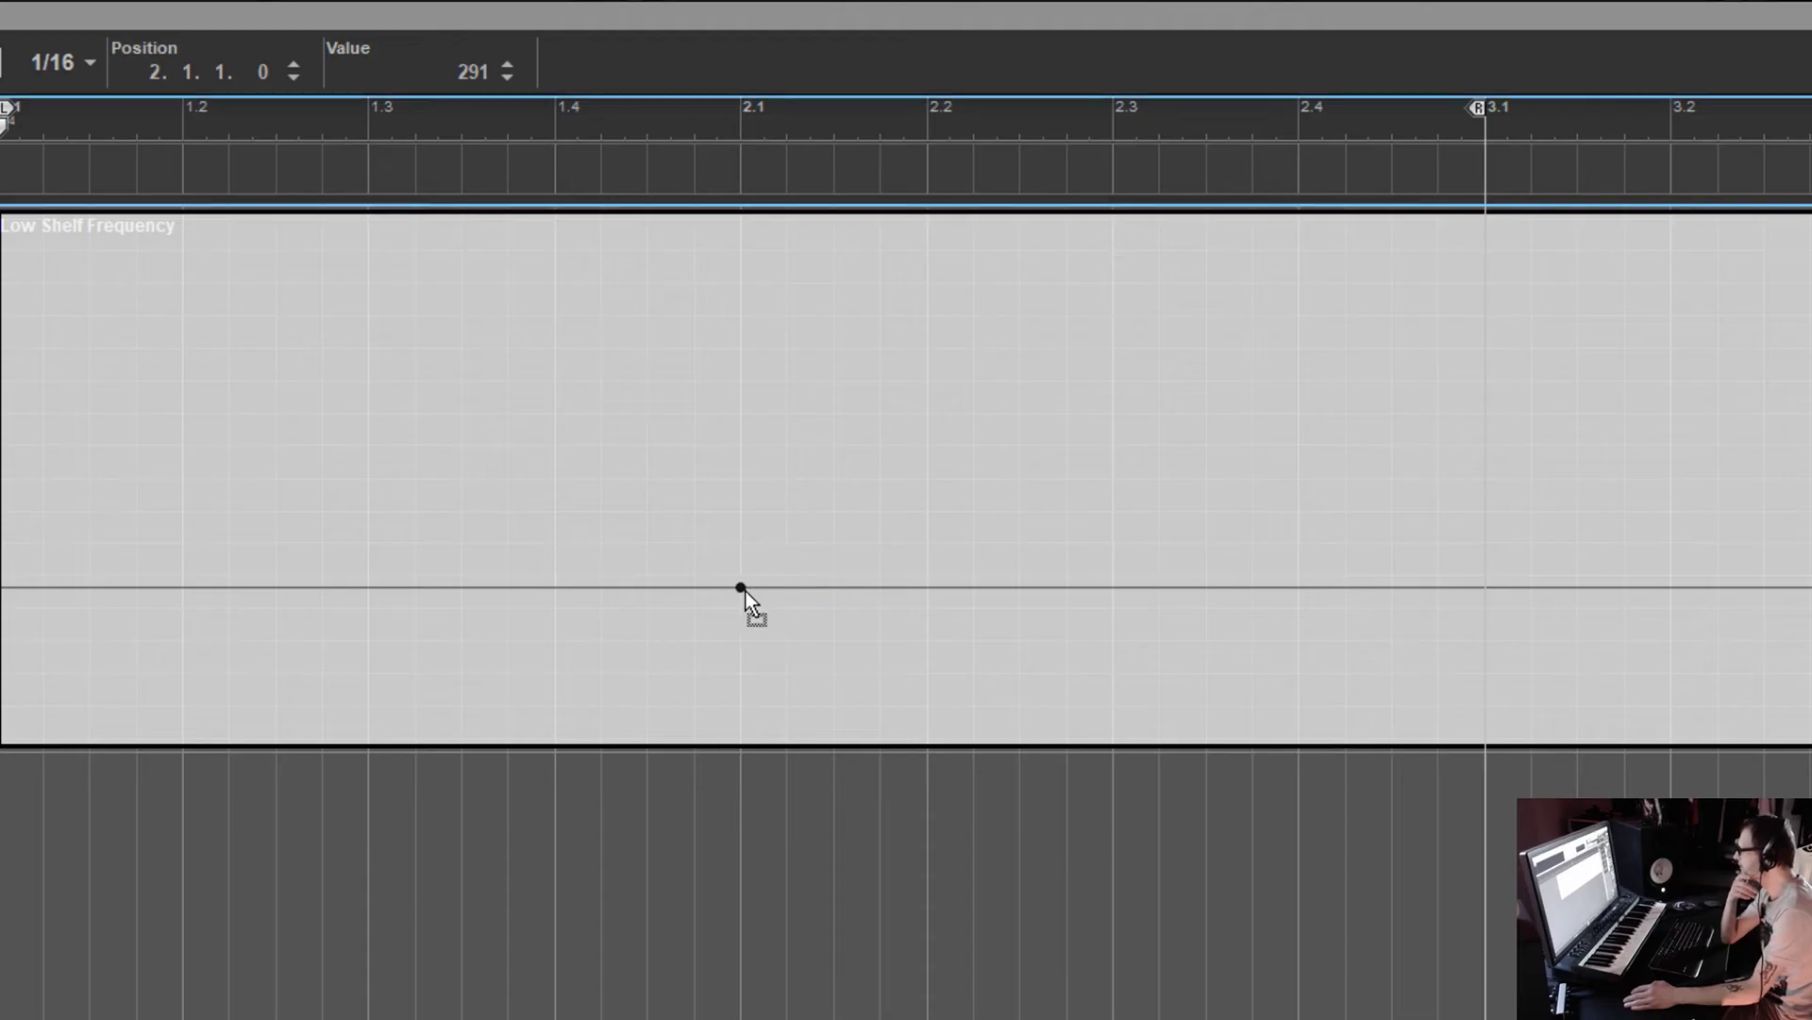
Adjust the Low Shelf point at bar 2.1 and add a higher point at bar 2.2.
drag(742, 591, 742, 593)
drag(927, 592, 942, 396)
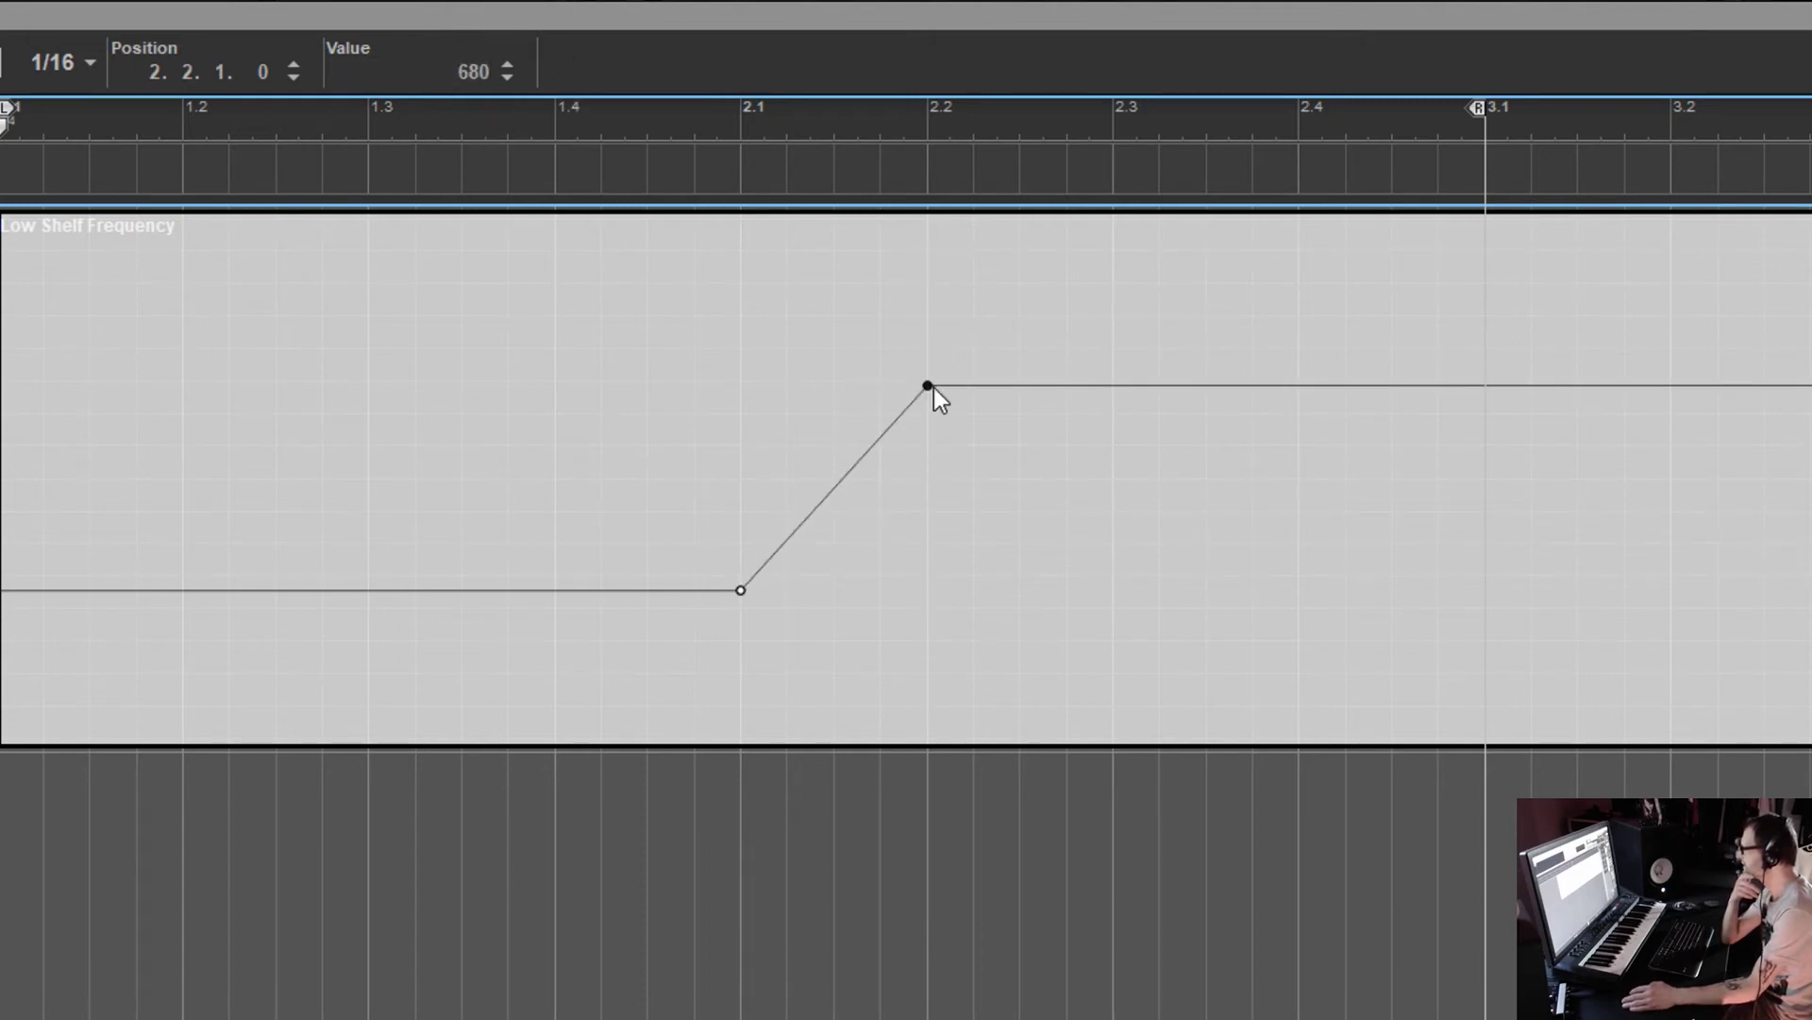
drag(927, 387, 932, 303)
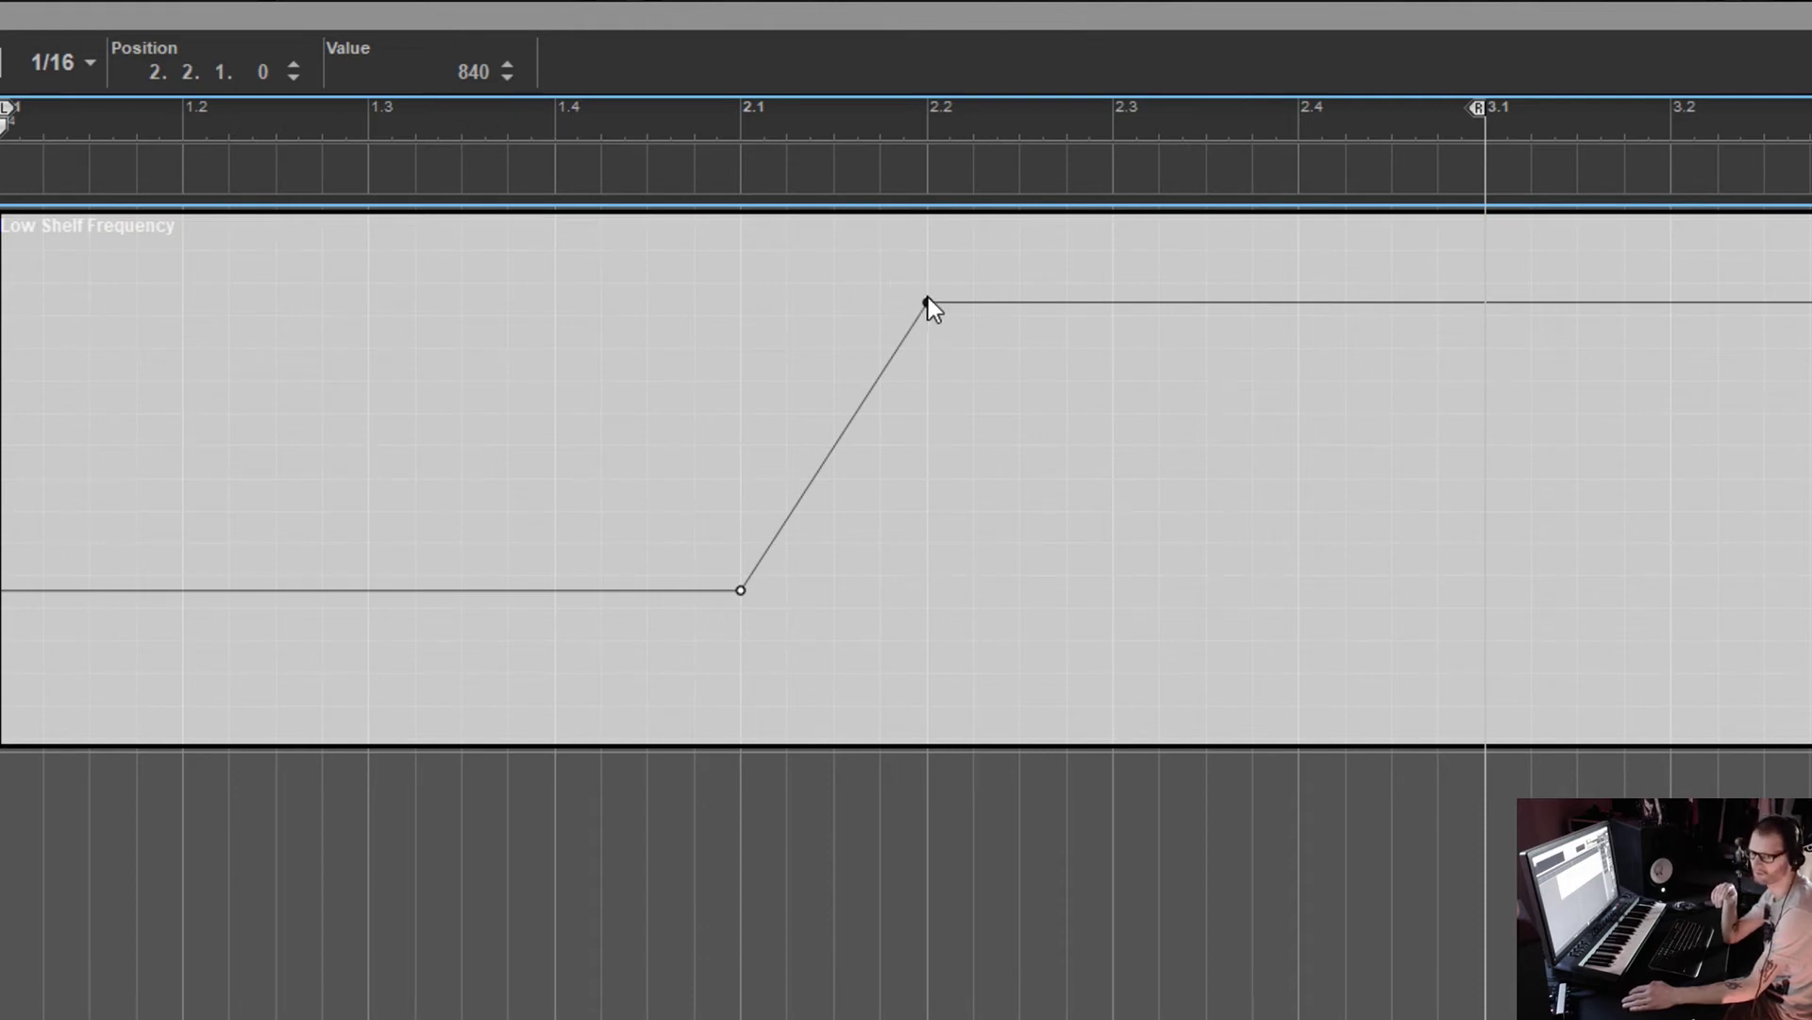
drag(927, 301, 945, 426)
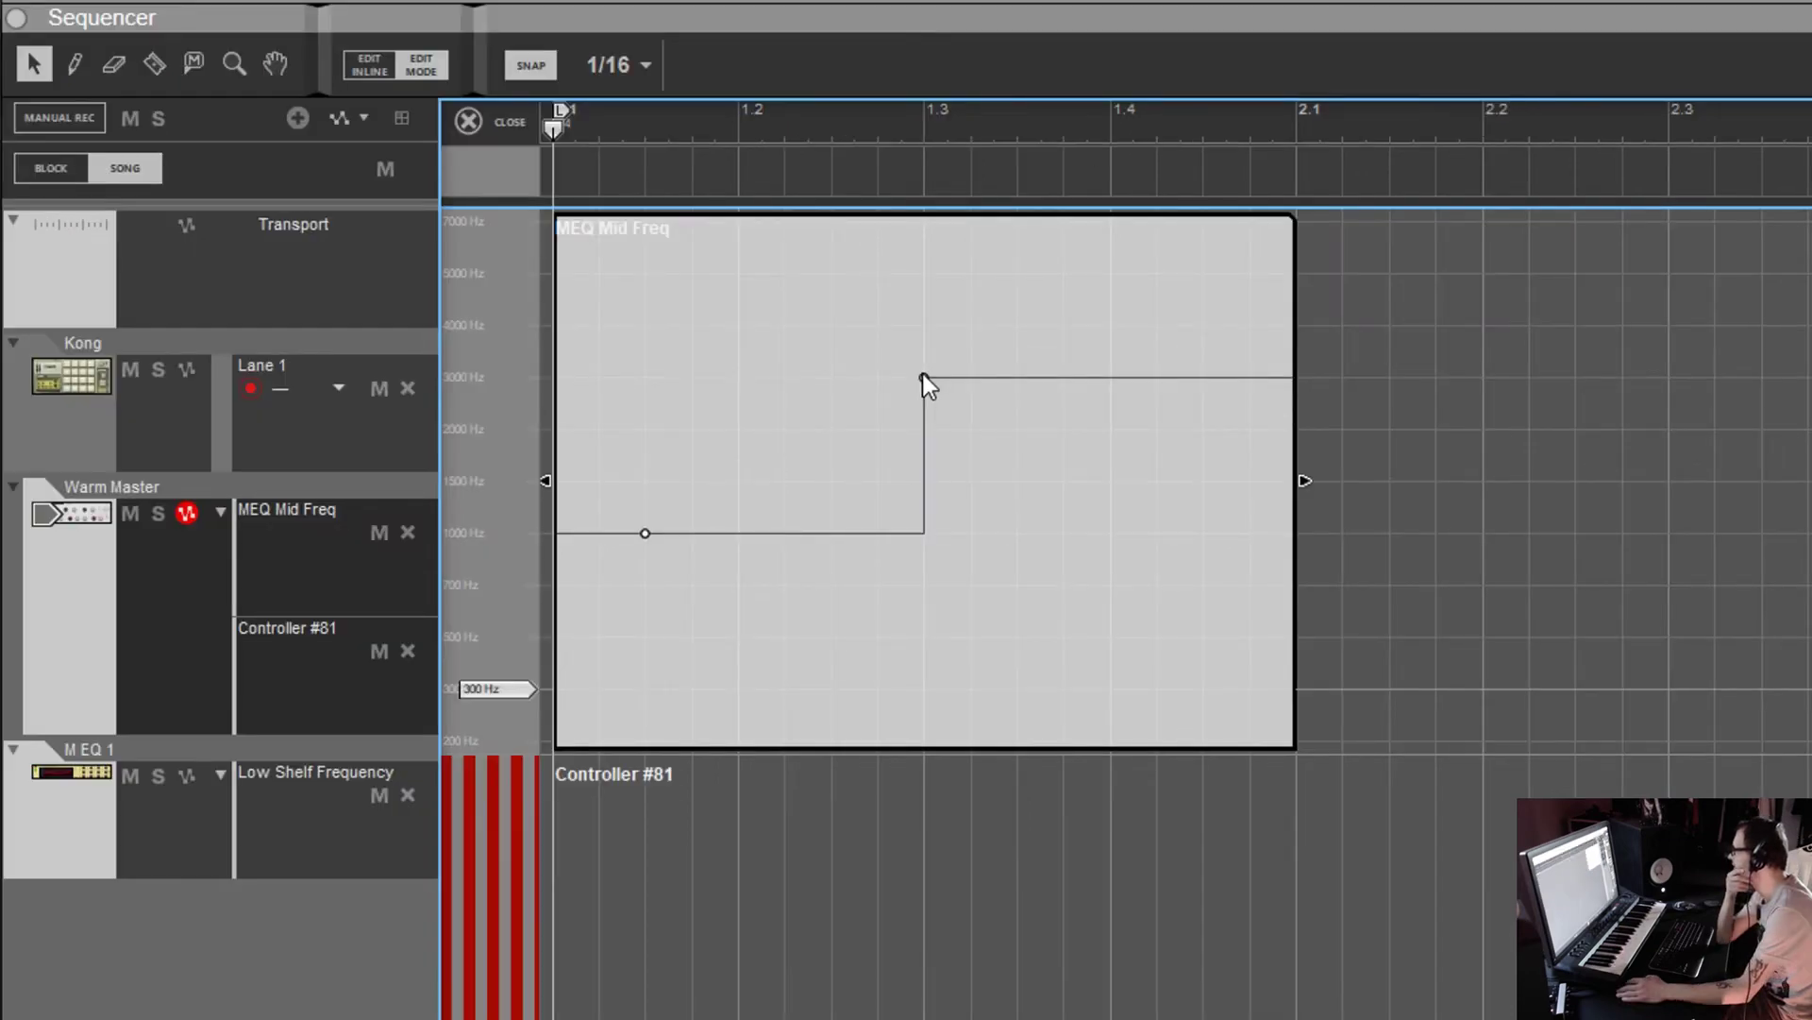
Move the MEQ Mid Freq step point to 1.3.2 and drop it to 500 Hz.
drag(921, 372, 971, 445)
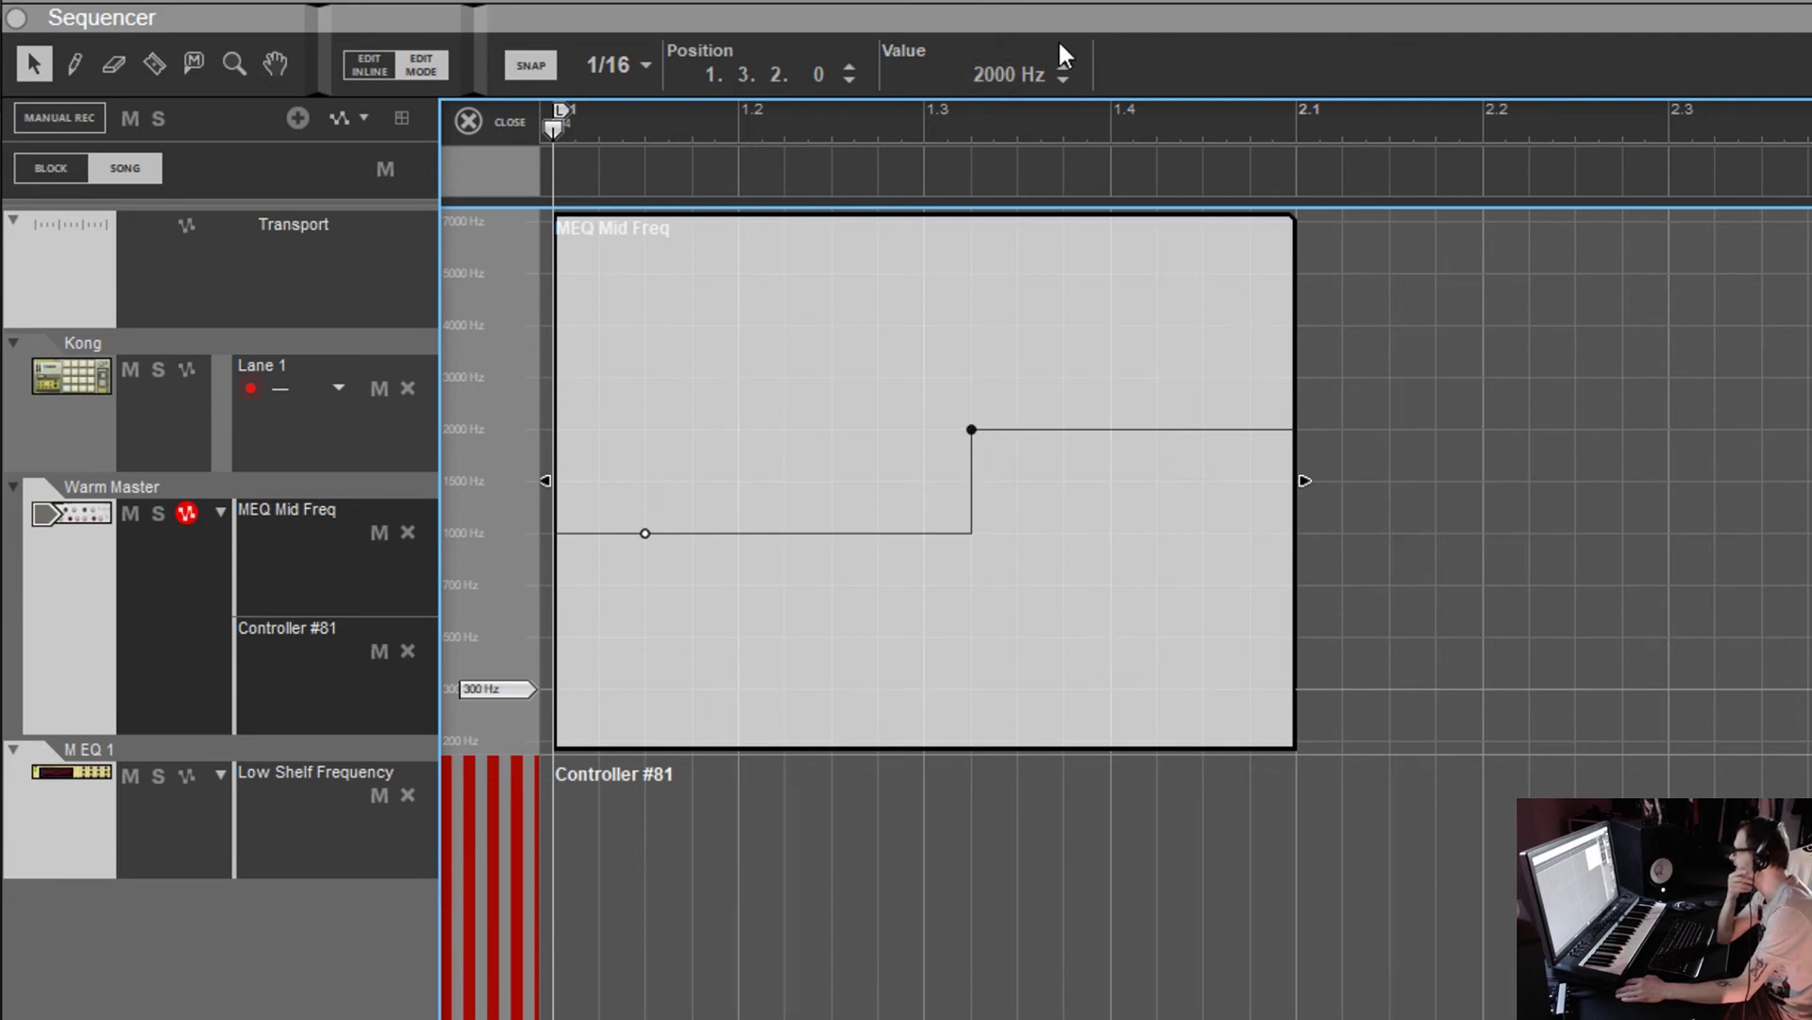
drag(982, 415, 1028, 288)
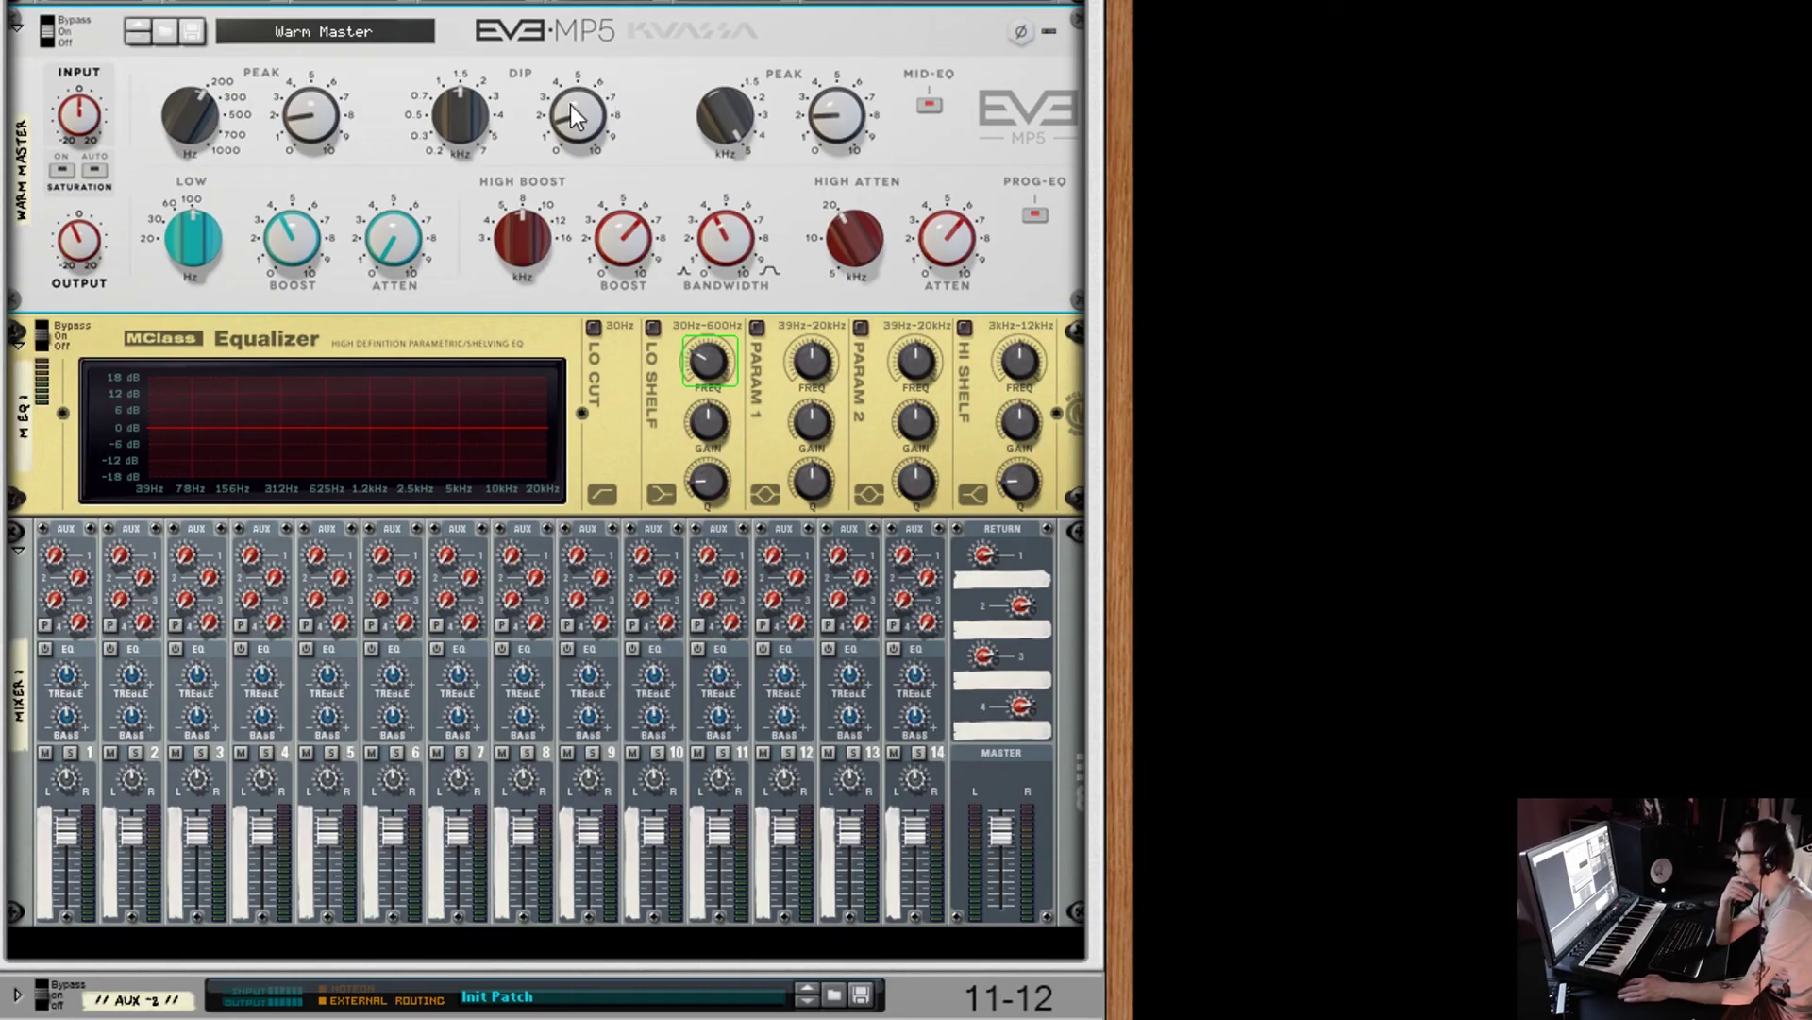
Turn the MClass Equalizer's Lo Shelf FREQ knob in the AUX 1 Combinator down to 54 Hz.
mouse_move(453, 117)
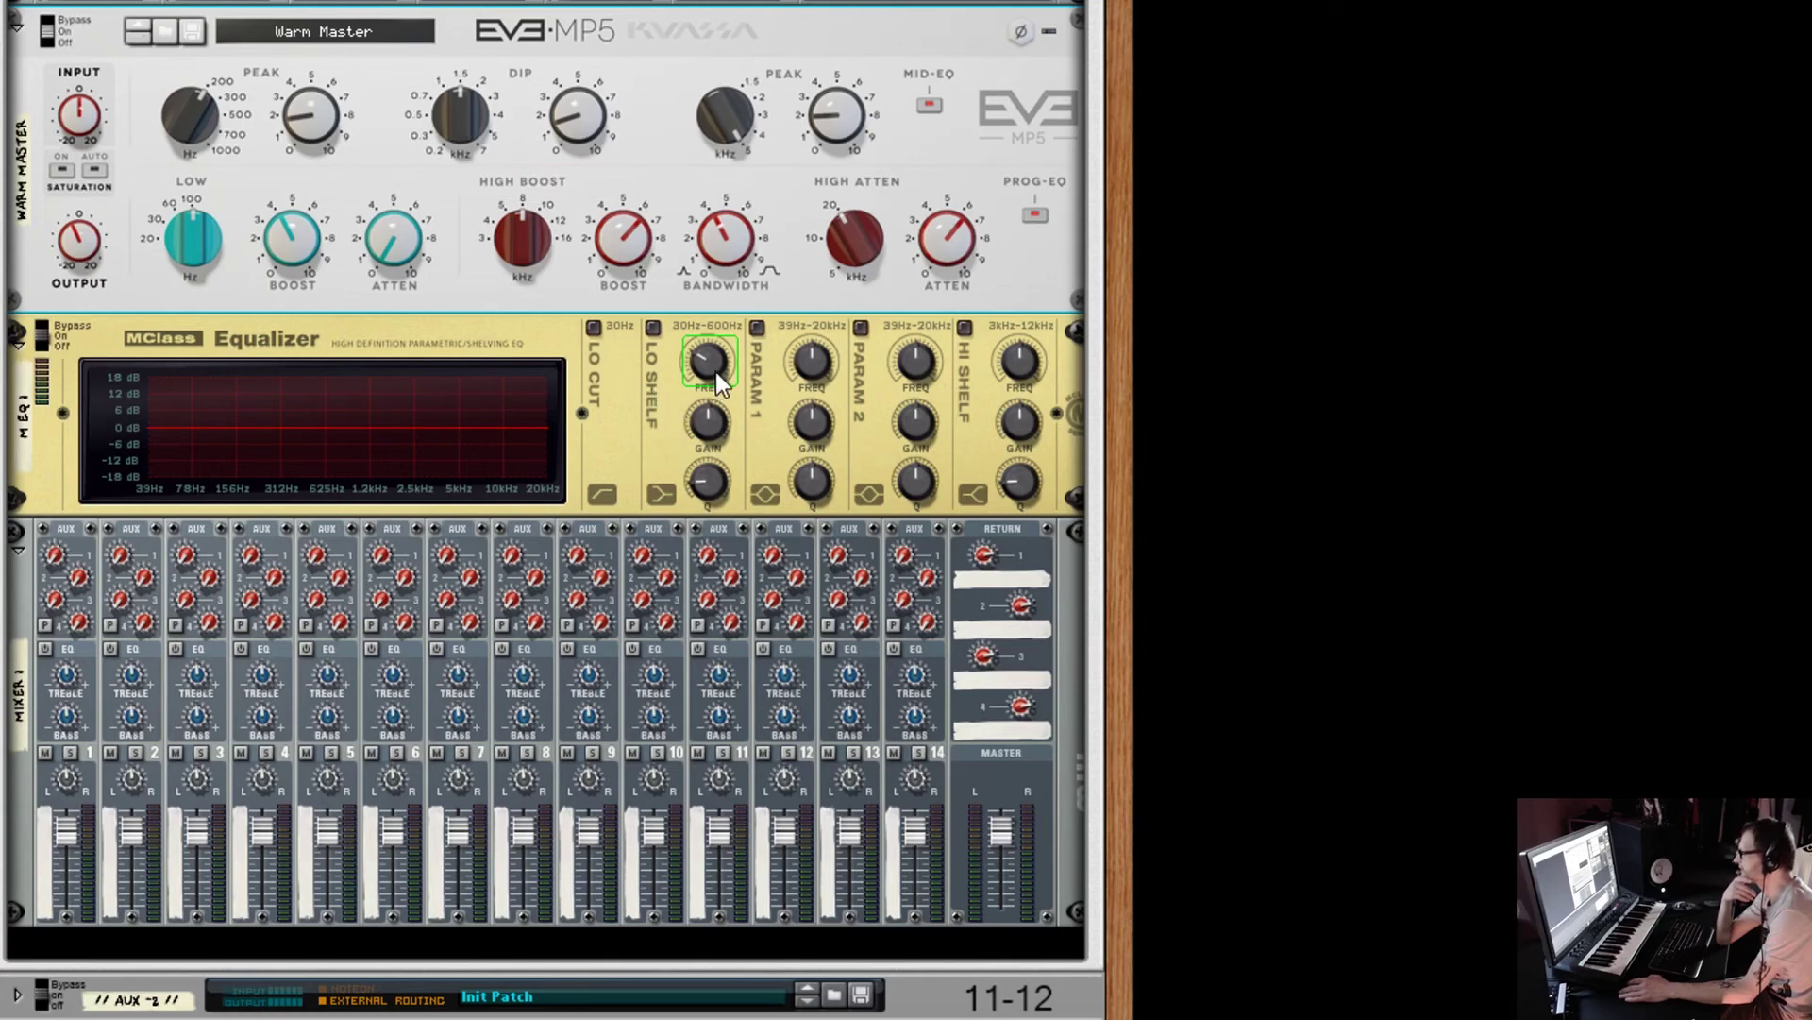
drag(716, 371, 741, 236)
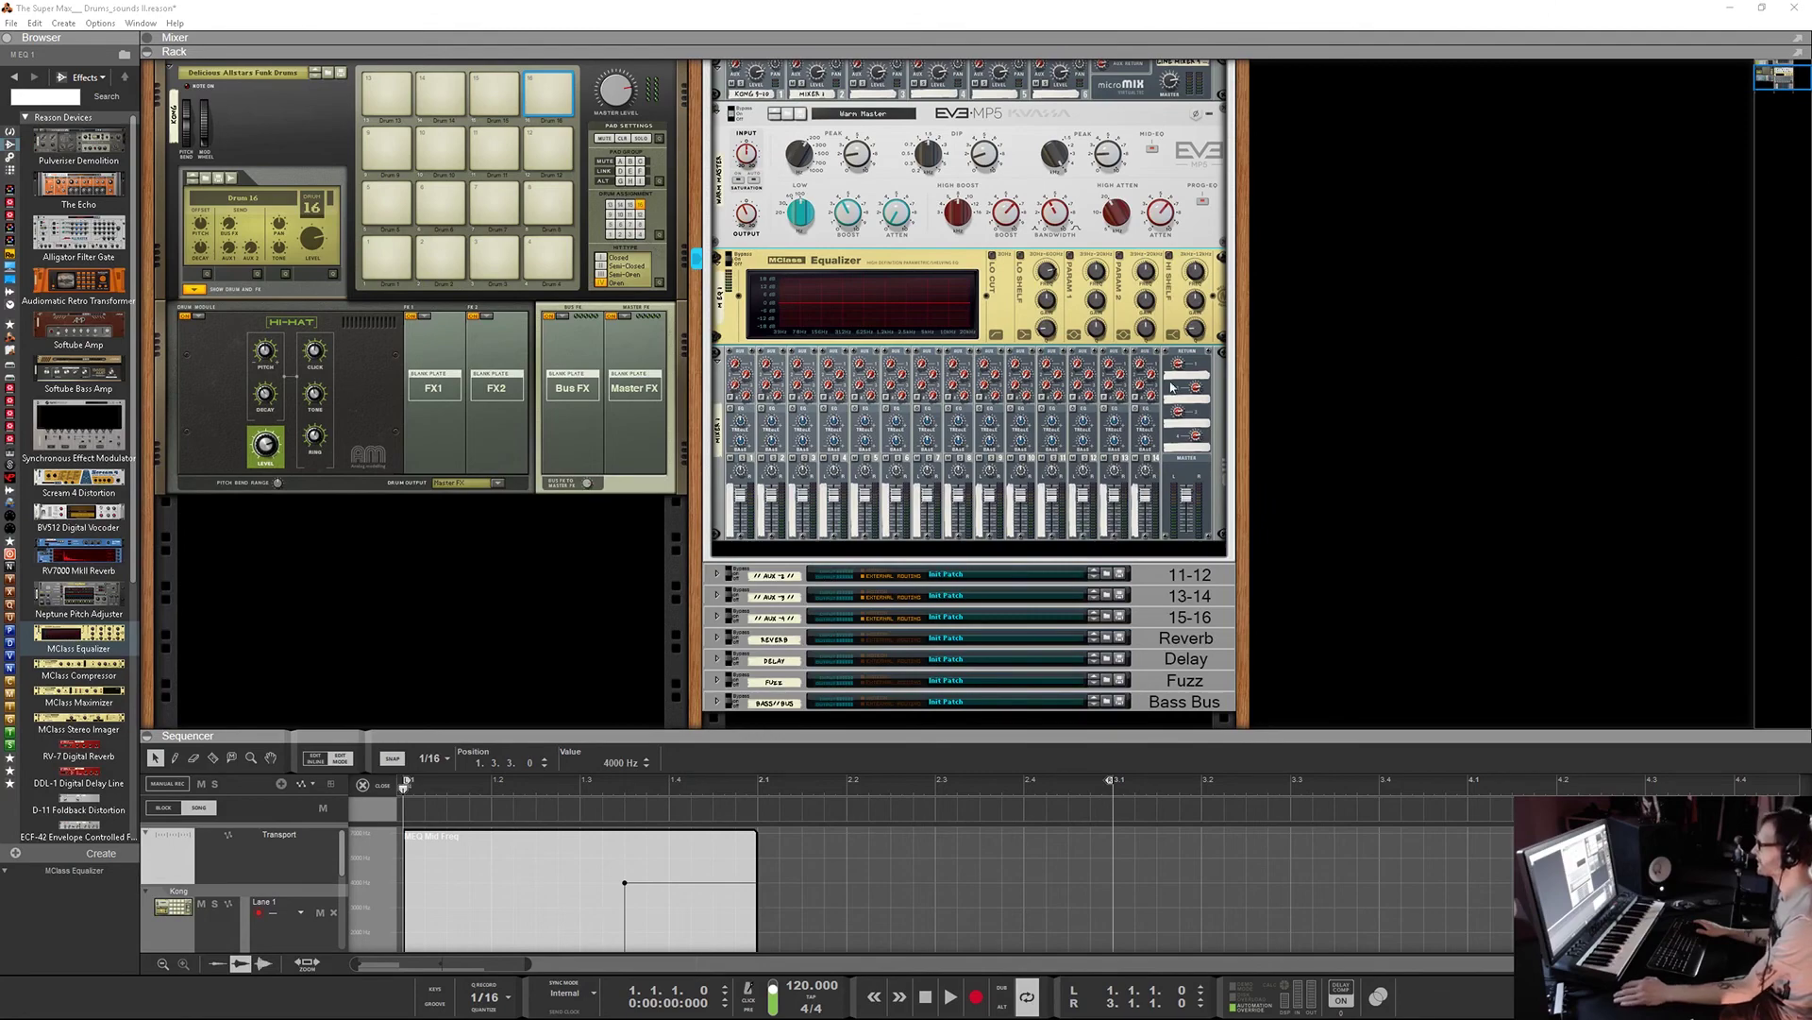
Fold the 9-10 aux and Kong devices, open the main mixer, and enlarge the sequencer.
scroll(706, 155, up, 5)
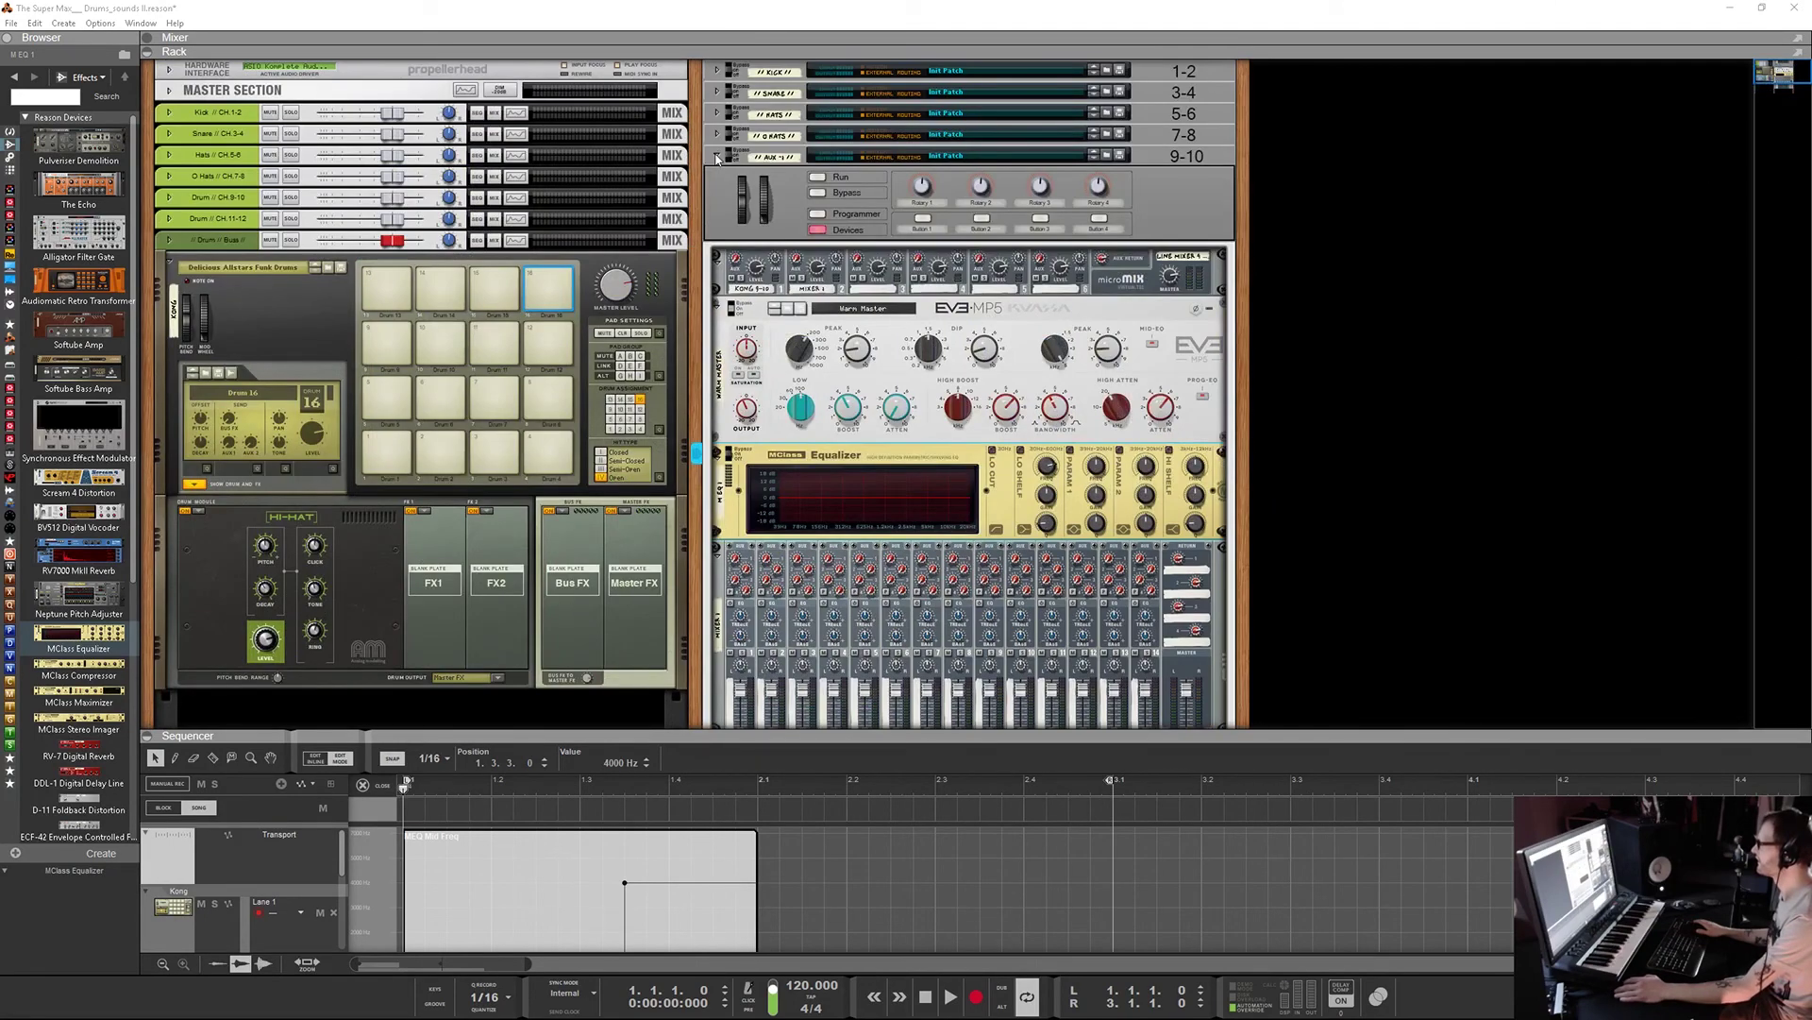
click(716, 158)
drag(1043, 51, 1043, 327)
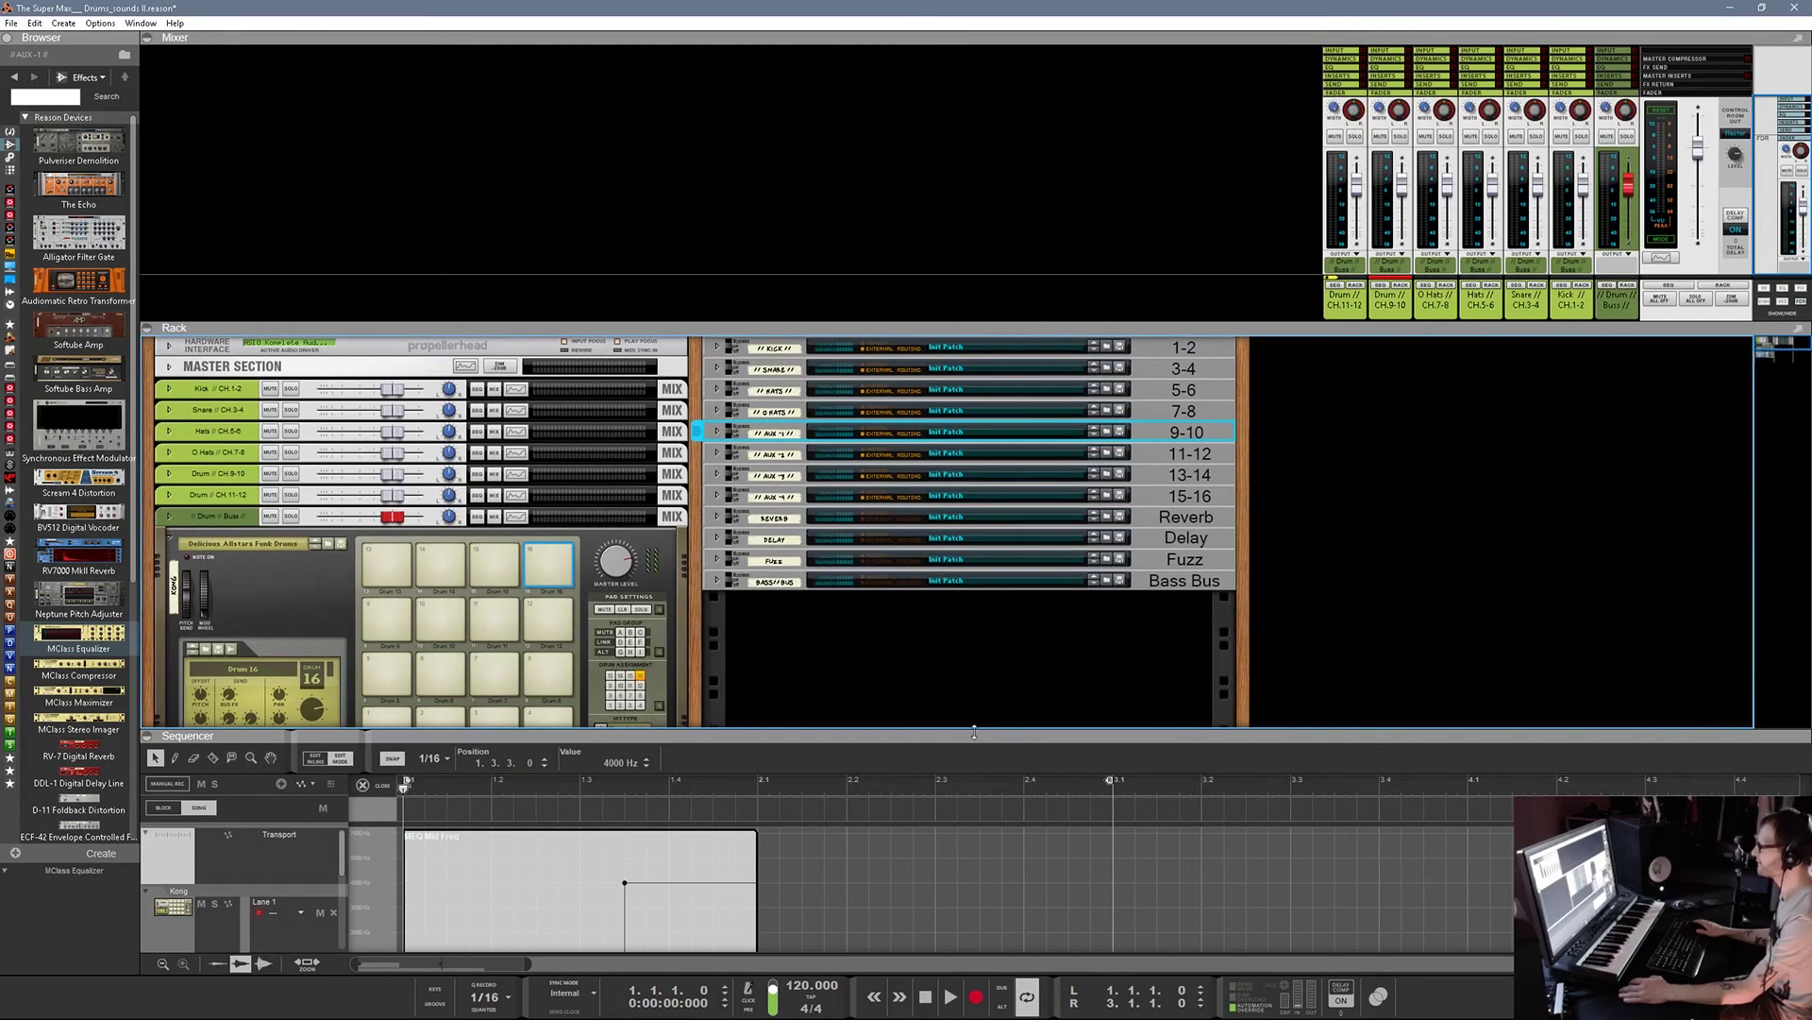
drag(974, 732, 974, 639)
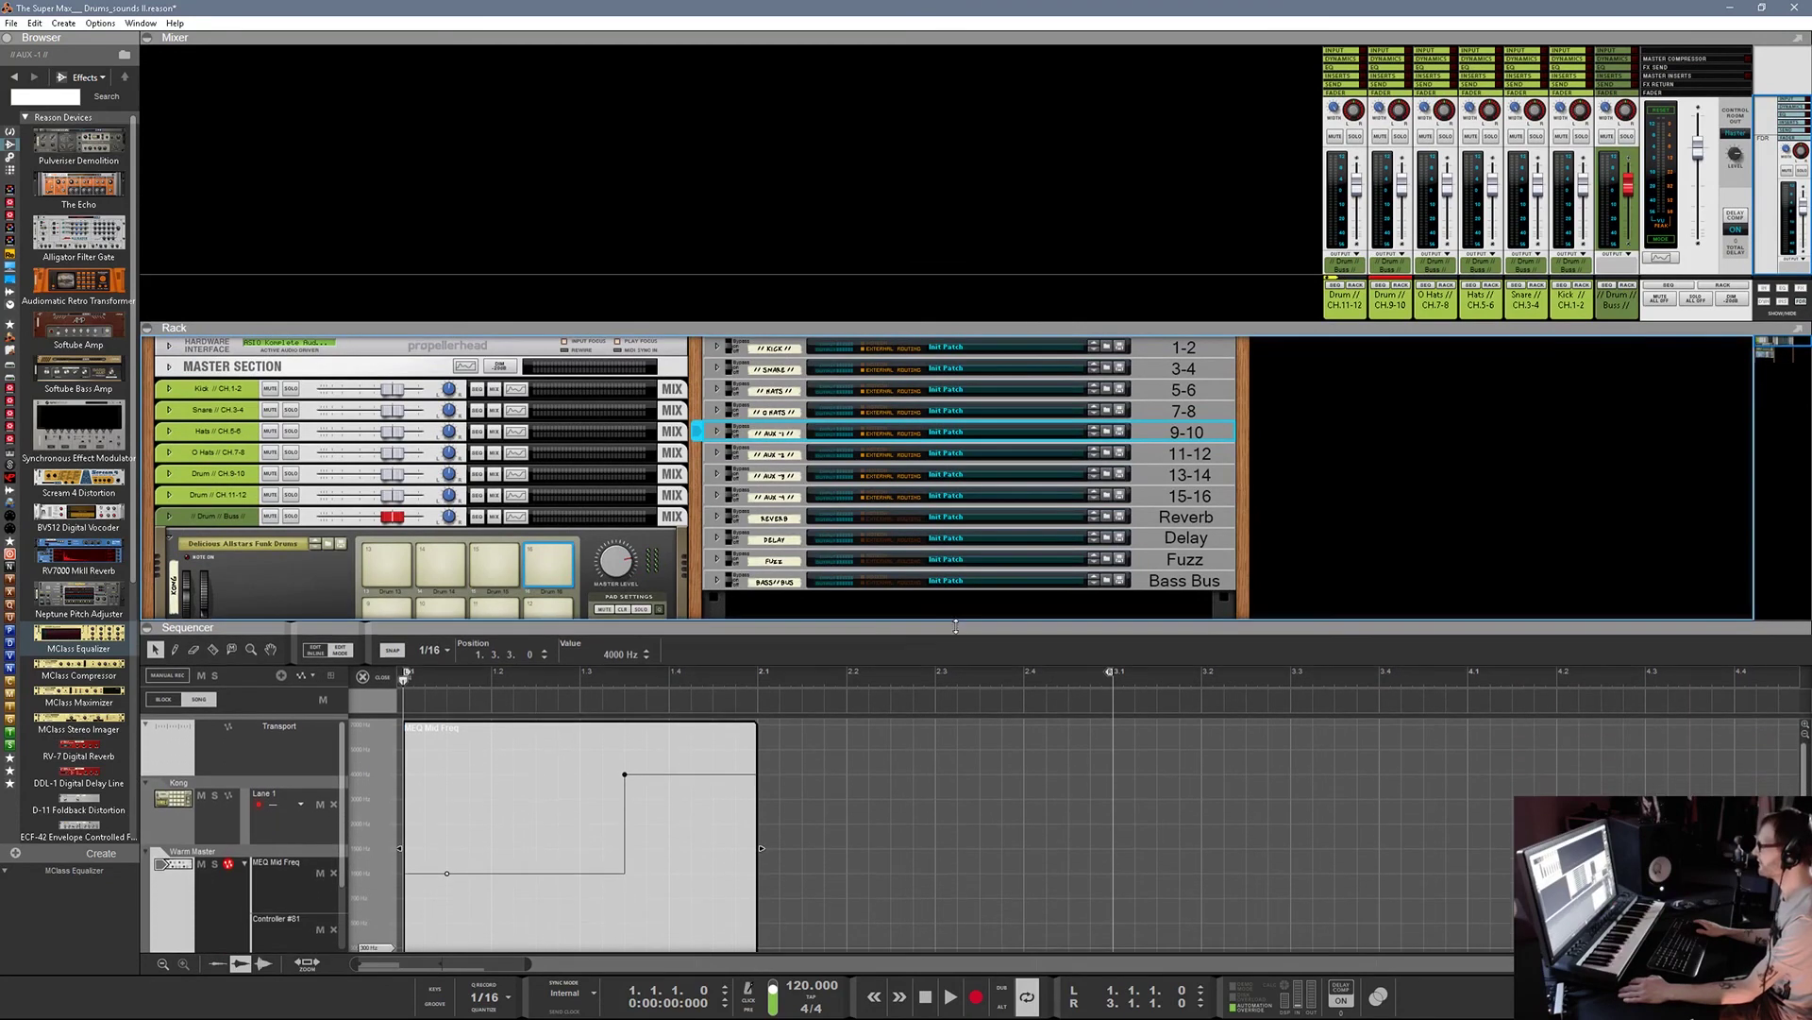
click(169, 538)
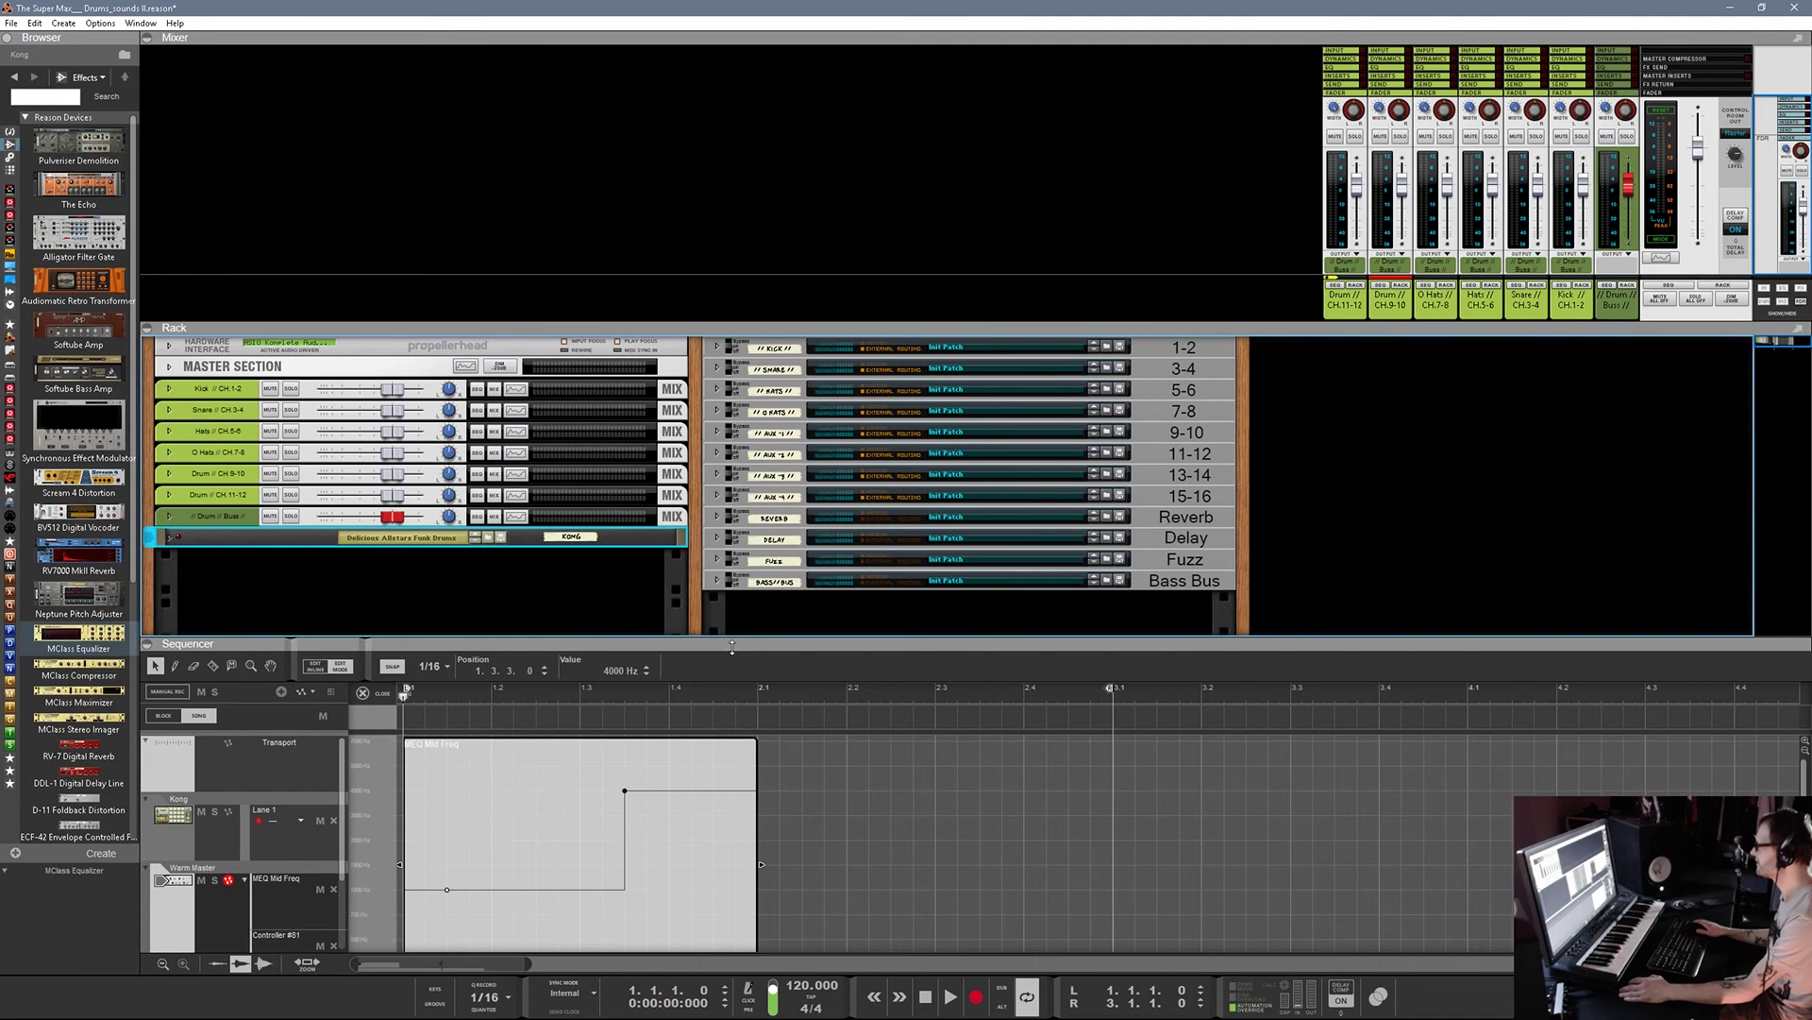
drag(731, 646, 732, 602)
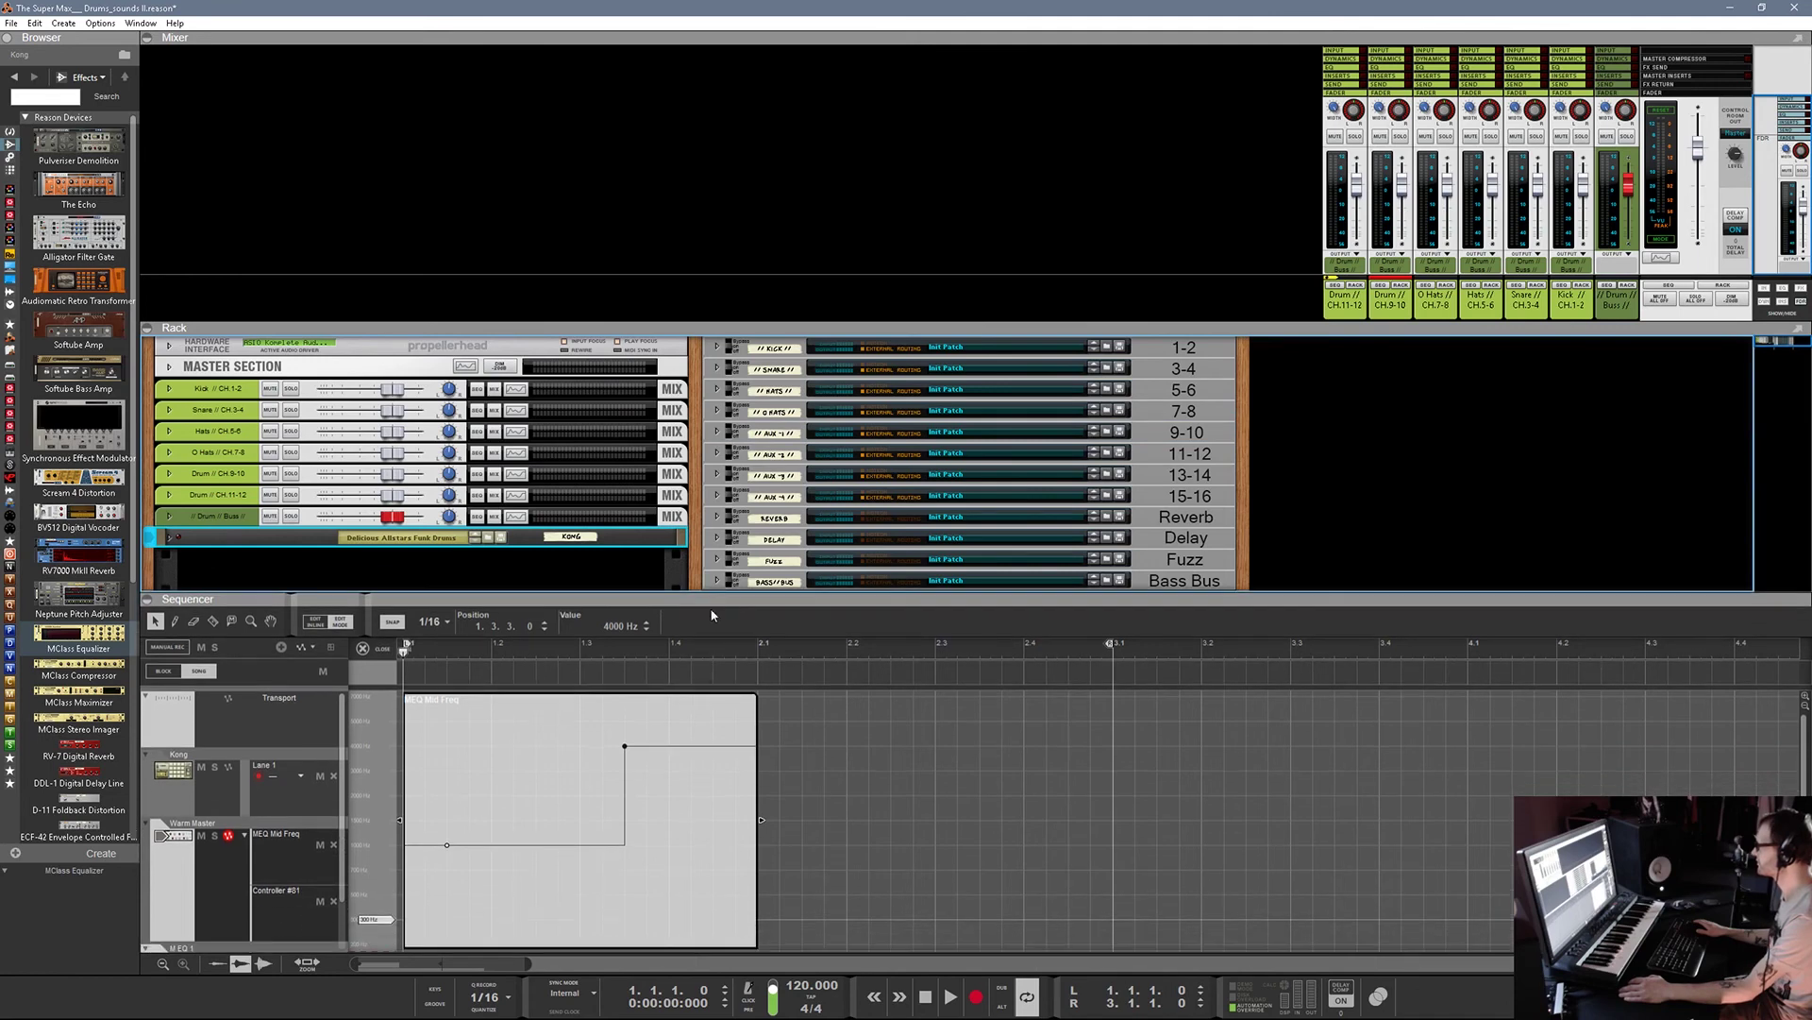
click(165, 673)
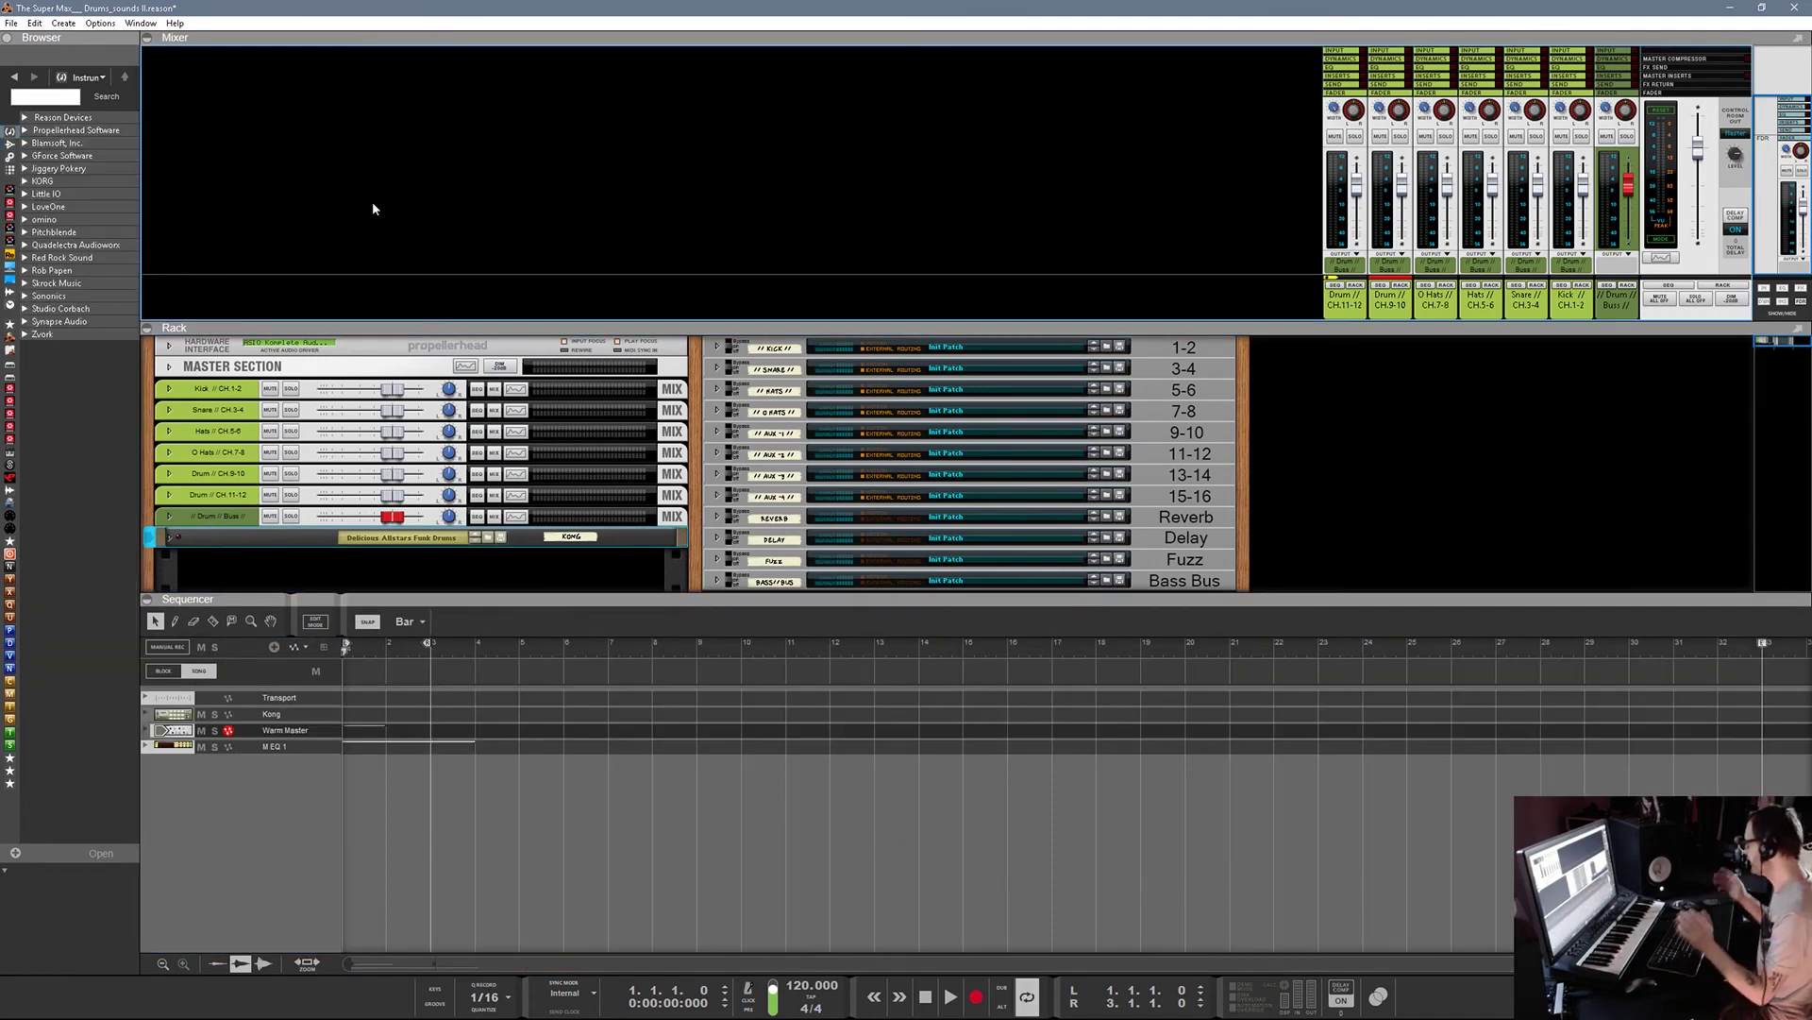